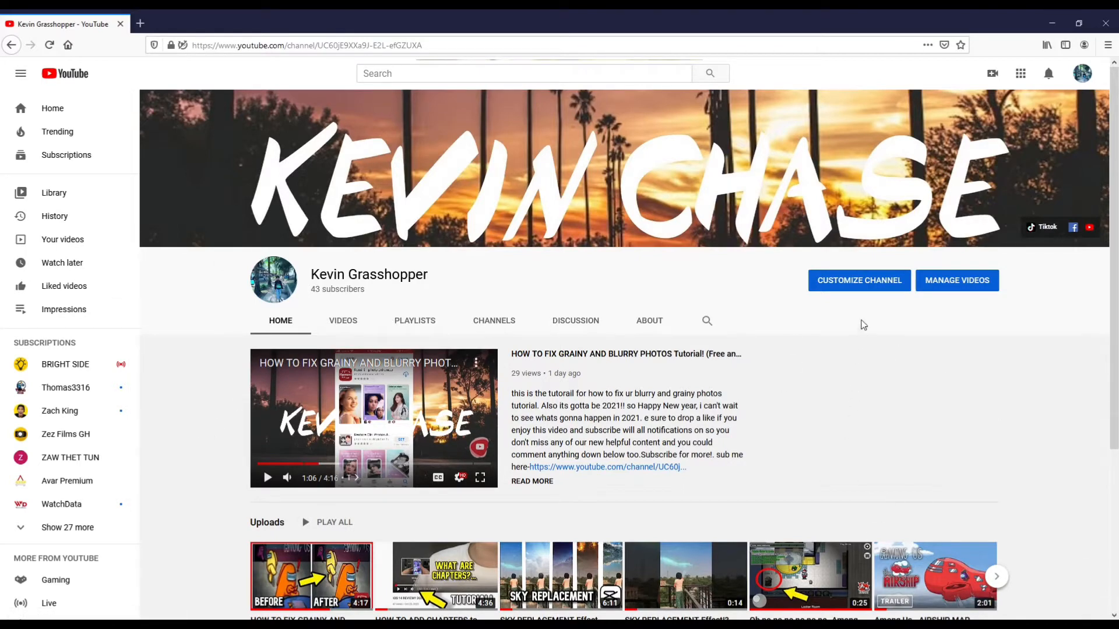
Open the channel's customization page, remove the channel trailer for people who haven't subscribed, and publish the change.
left_click(874, 291)
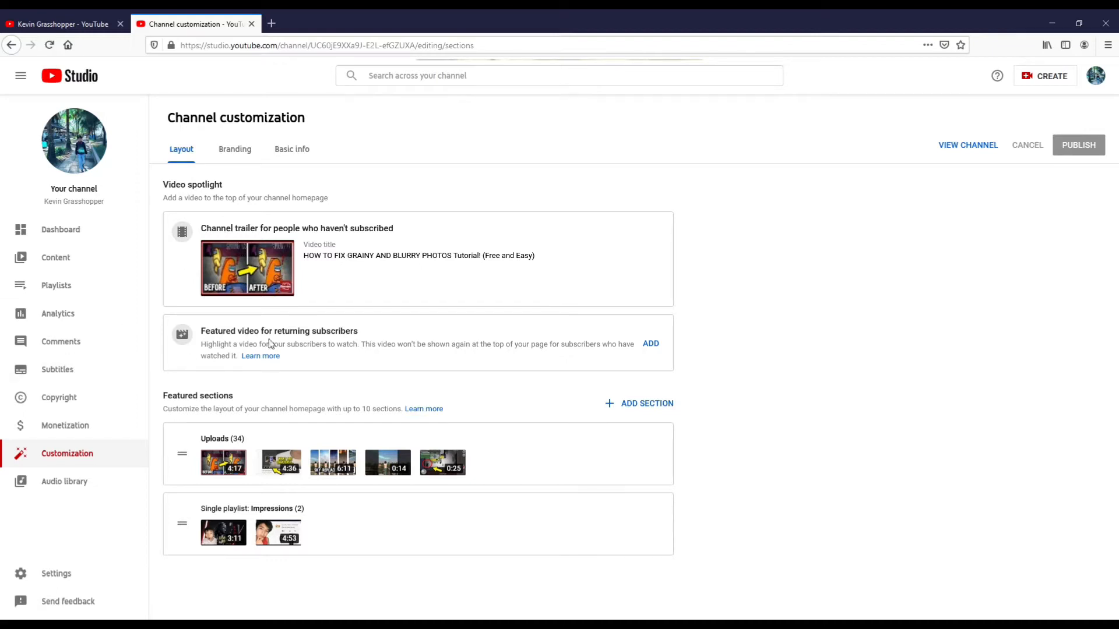
left_click(652, 234)
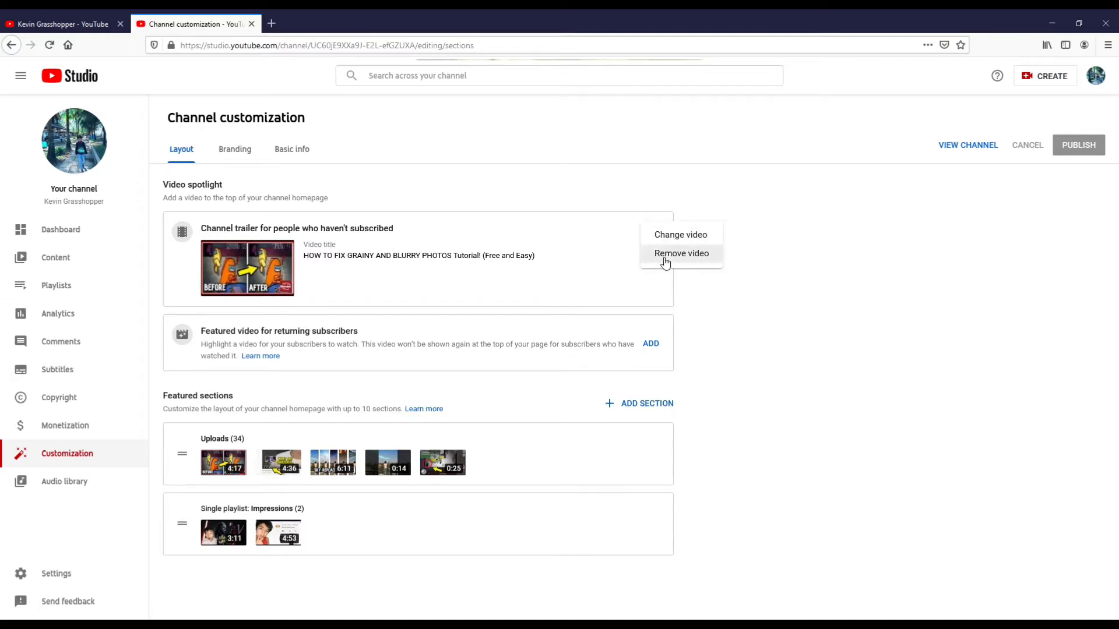
left_click(665, 254)
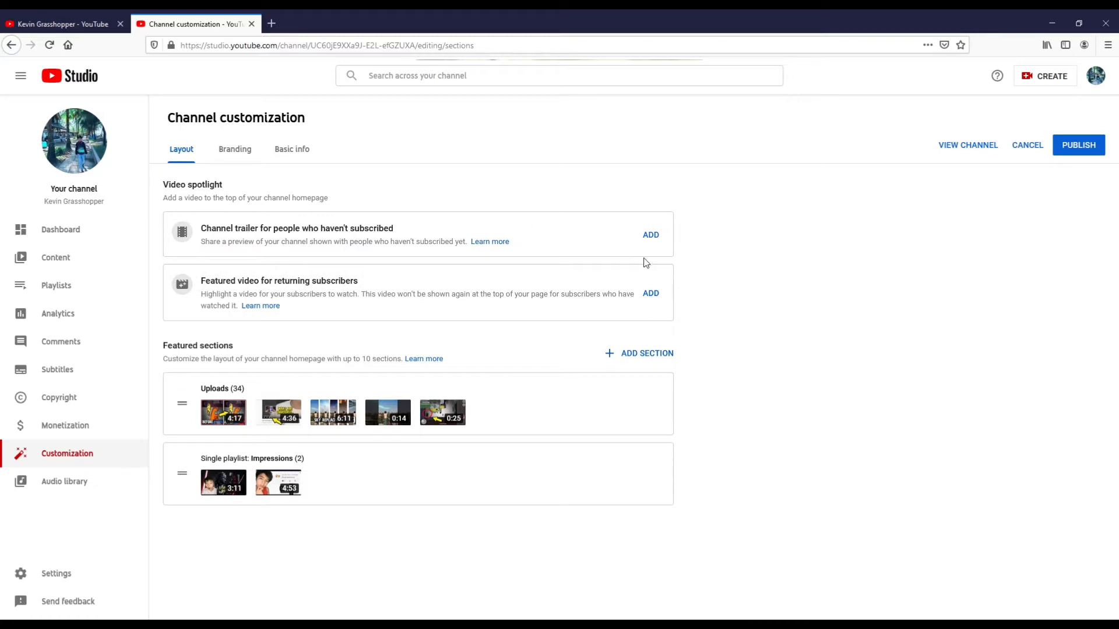
left_click(1084, 147)
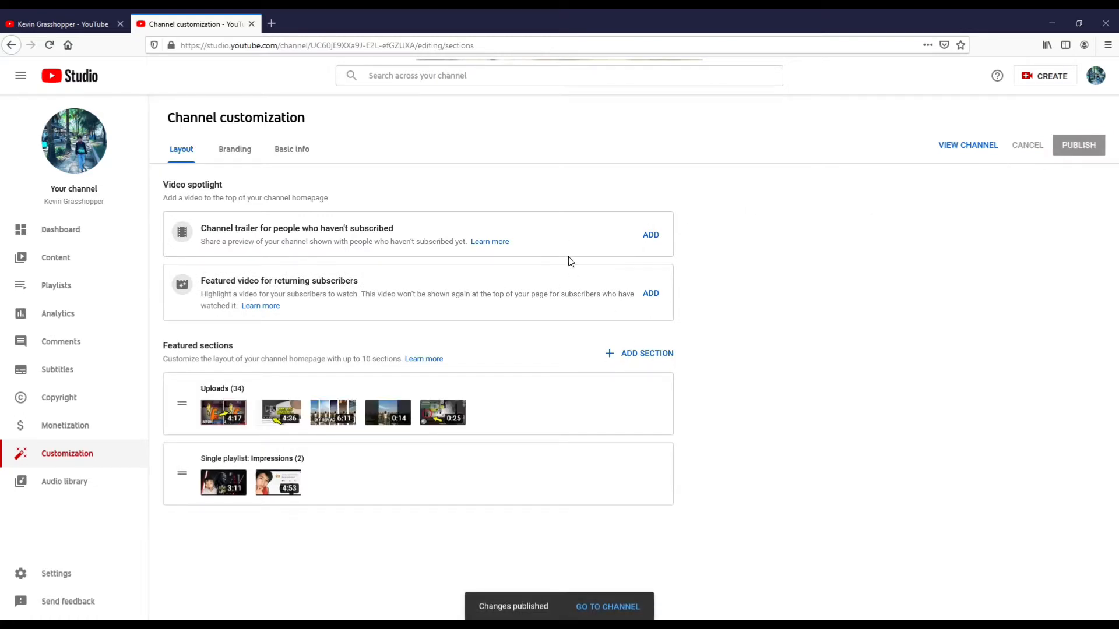
Add "HOW TO FIX GRAINY AND BLURRY PHOTOS Tutorial! (Free and Easy)" as the channel trailer for people who haven't subscribed and publish.
left_click(651, 236)
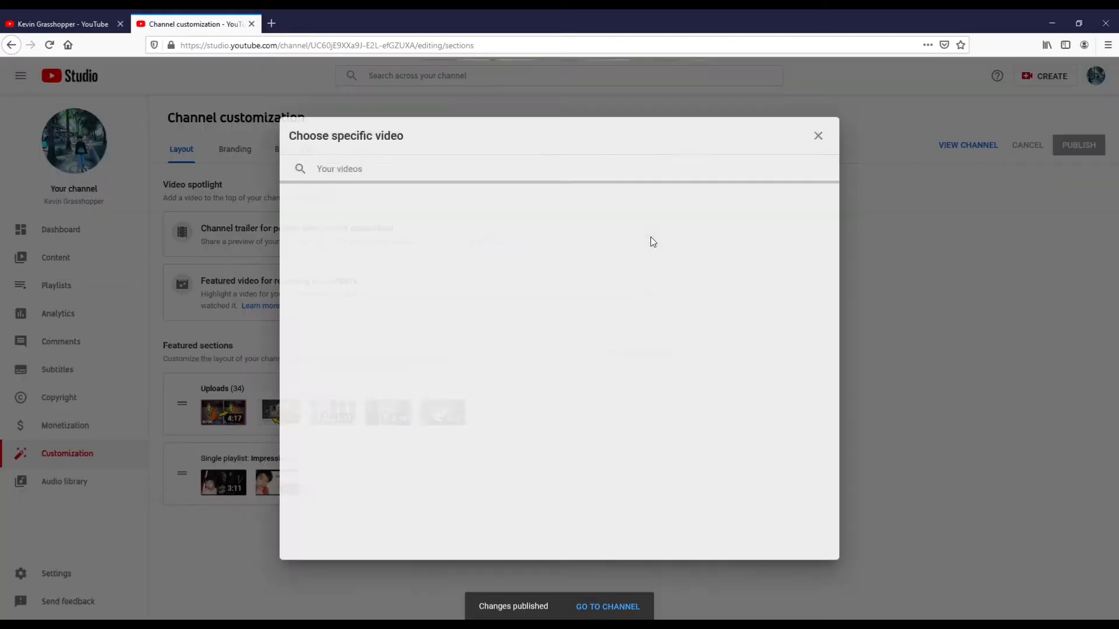
left_click(346, 284)
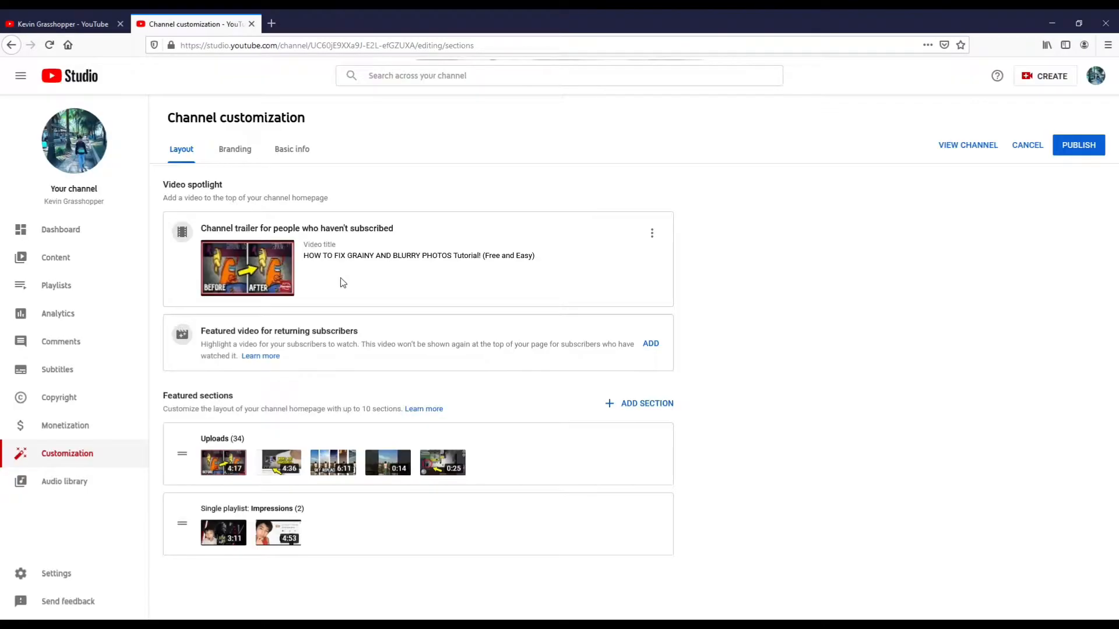
left_click(1075, 146)
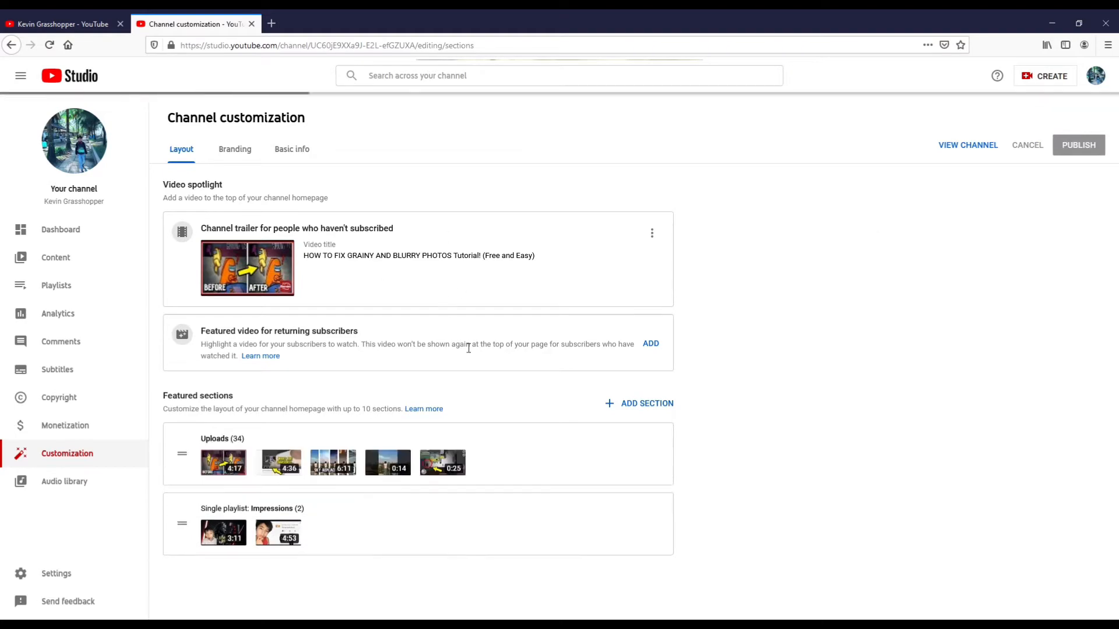
From the channel page's uploads, open the "HOW TO FIX GRAINY AND BLURRY PHOTOS Tutorial!" video and bring up its details for editing.
left_click(24, 29)
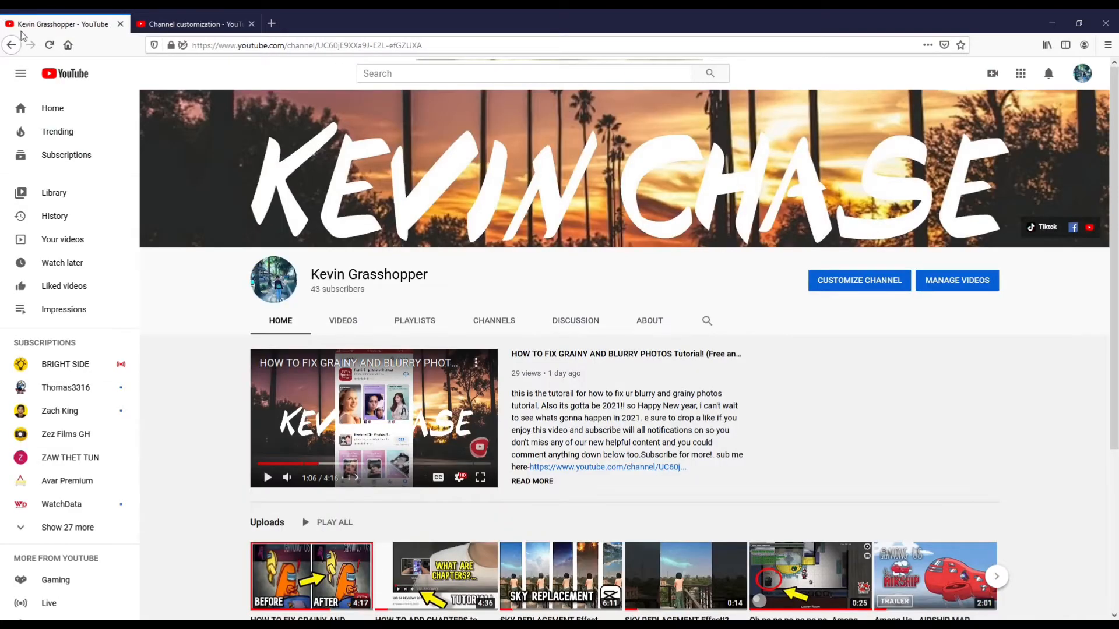
scroll(449, 493, "down", 4)
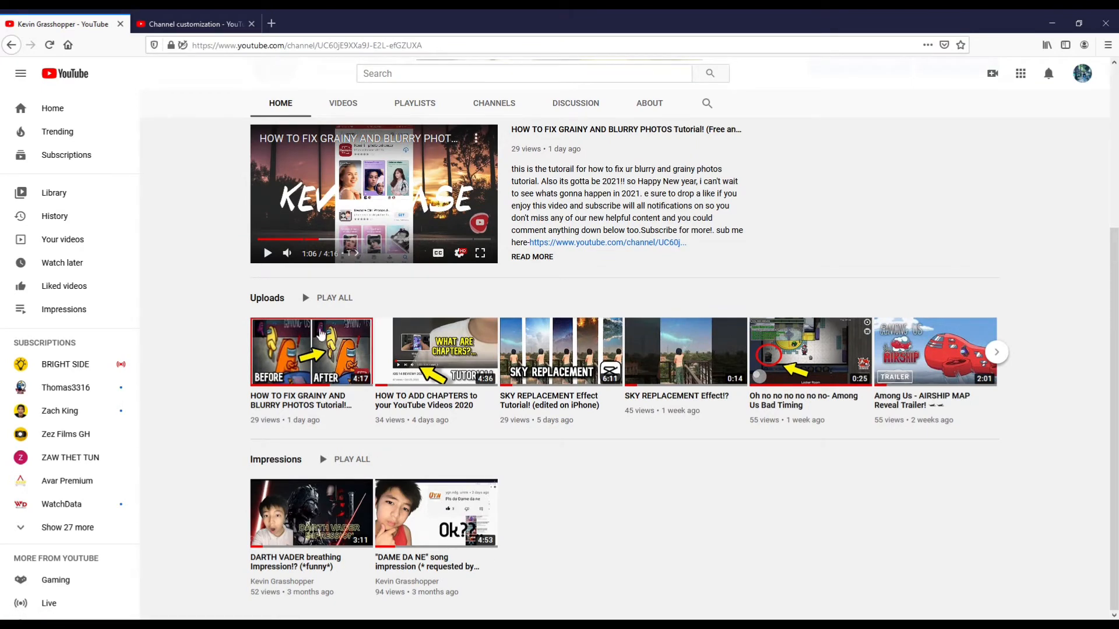
left_click(320, 333)
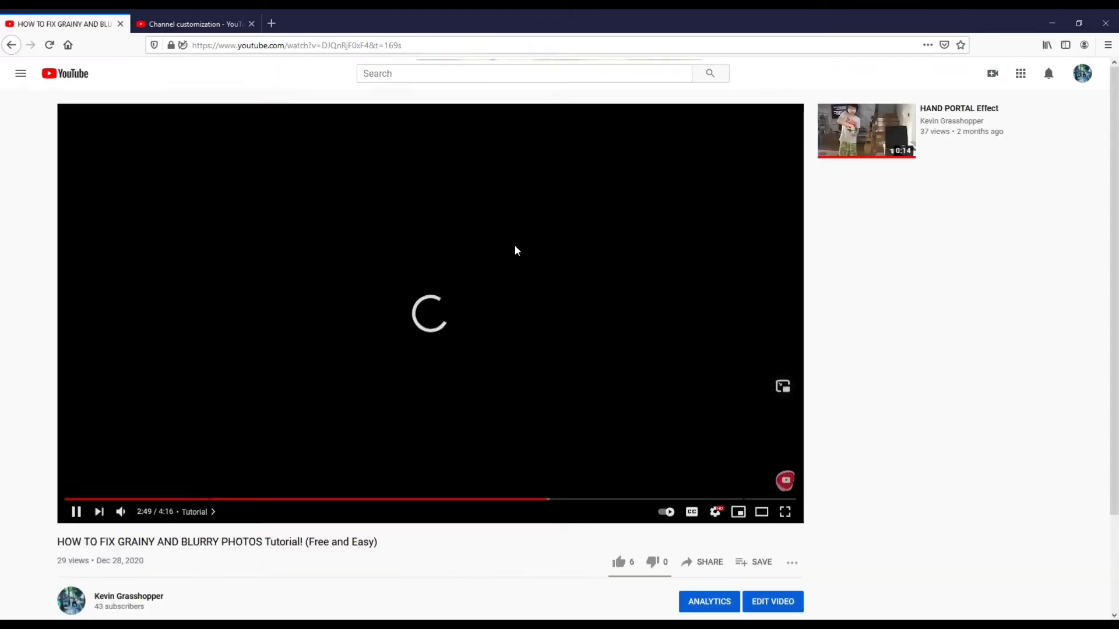
scroll(469, 416, "down", 5)
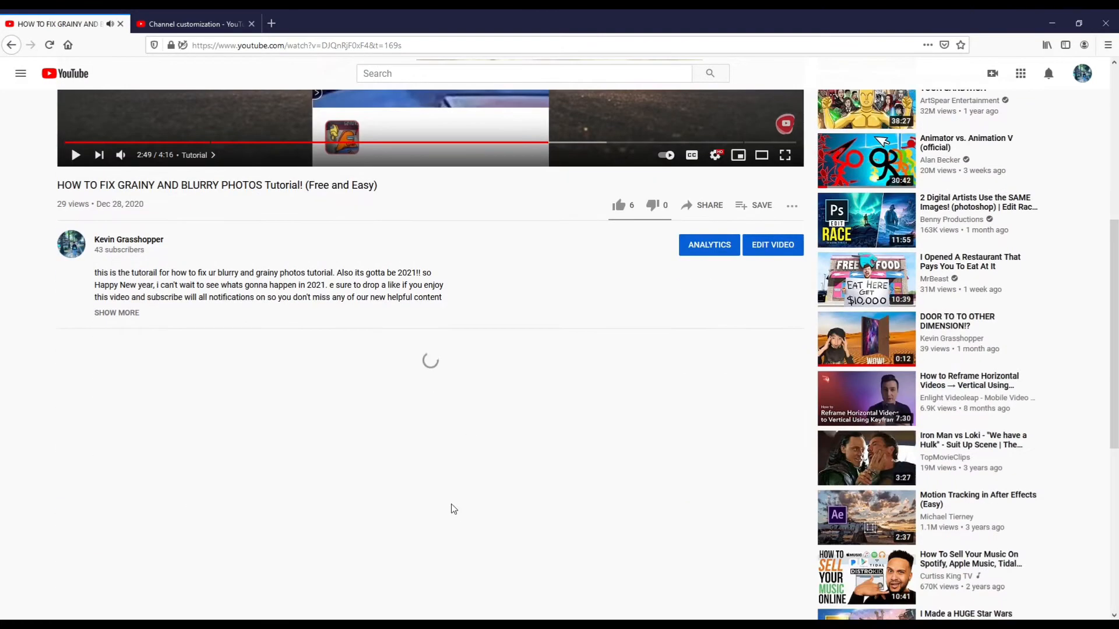
scroll(501, 478, "up", 5)
scroll(582, 471, "down", 2)
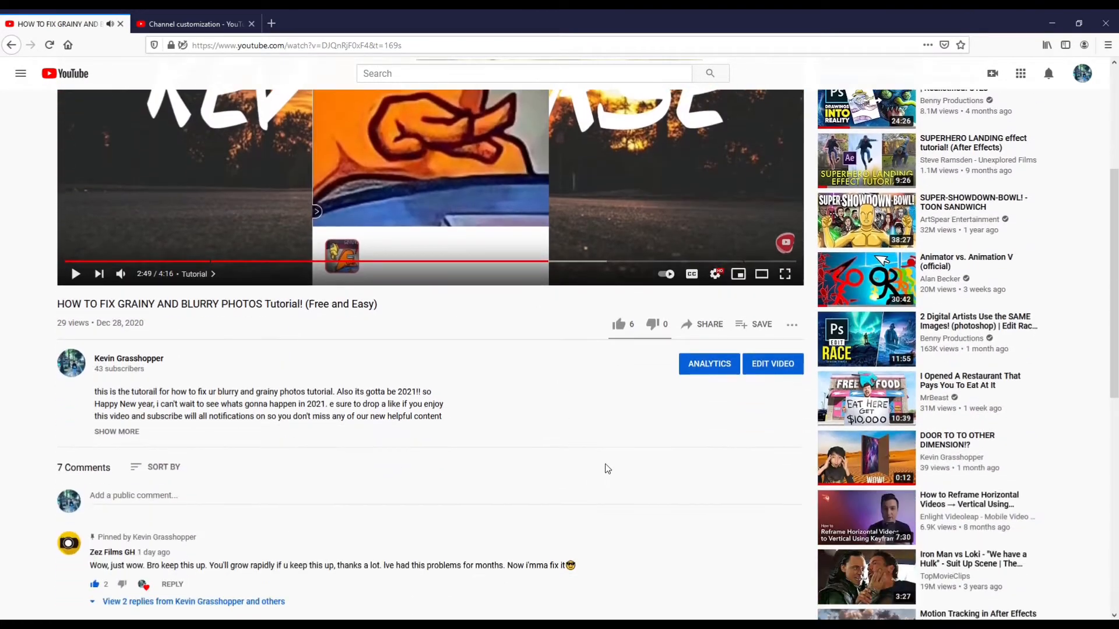
left_click(771, 366)
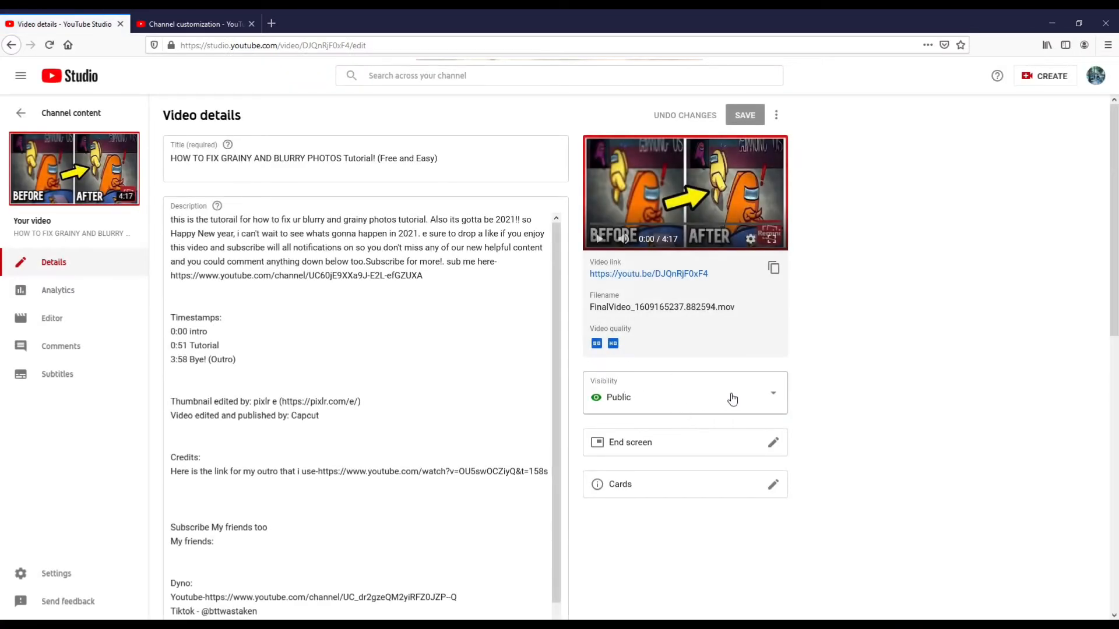
Set the video's visibility to Unlisted and save the change.
left_click(689, 411)
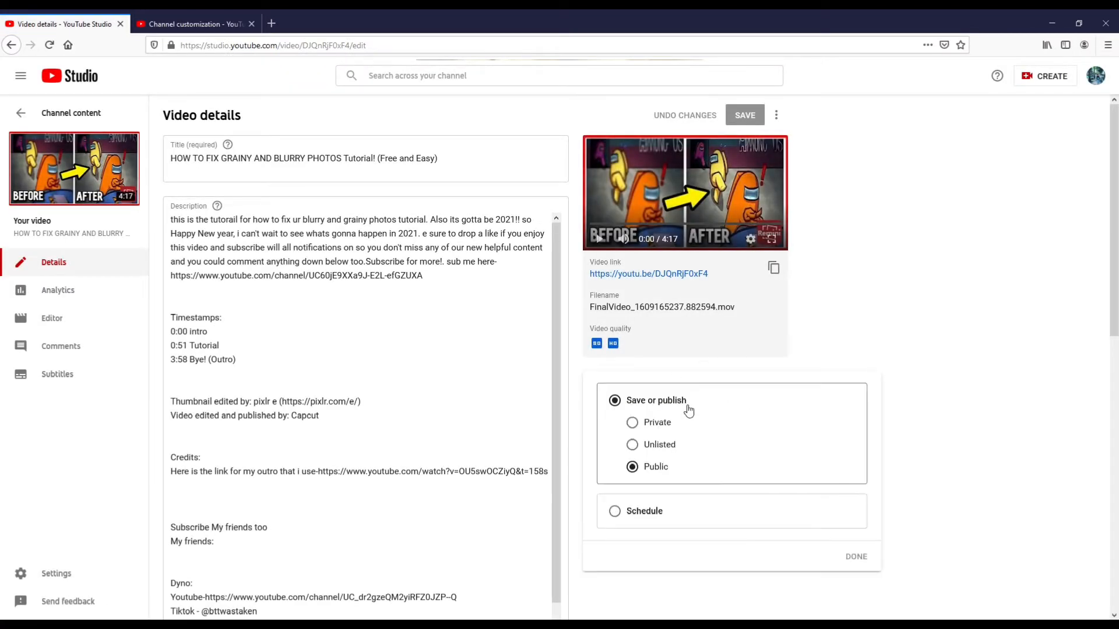
left_click(639, 447)
left_click(852, 561)
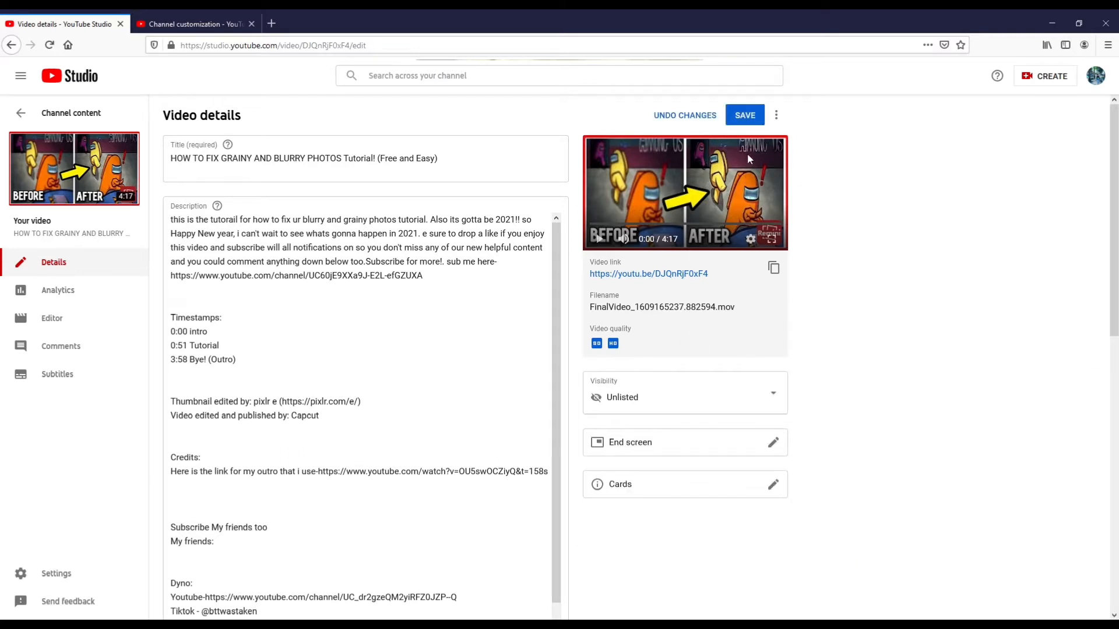
left_click(752, 116)
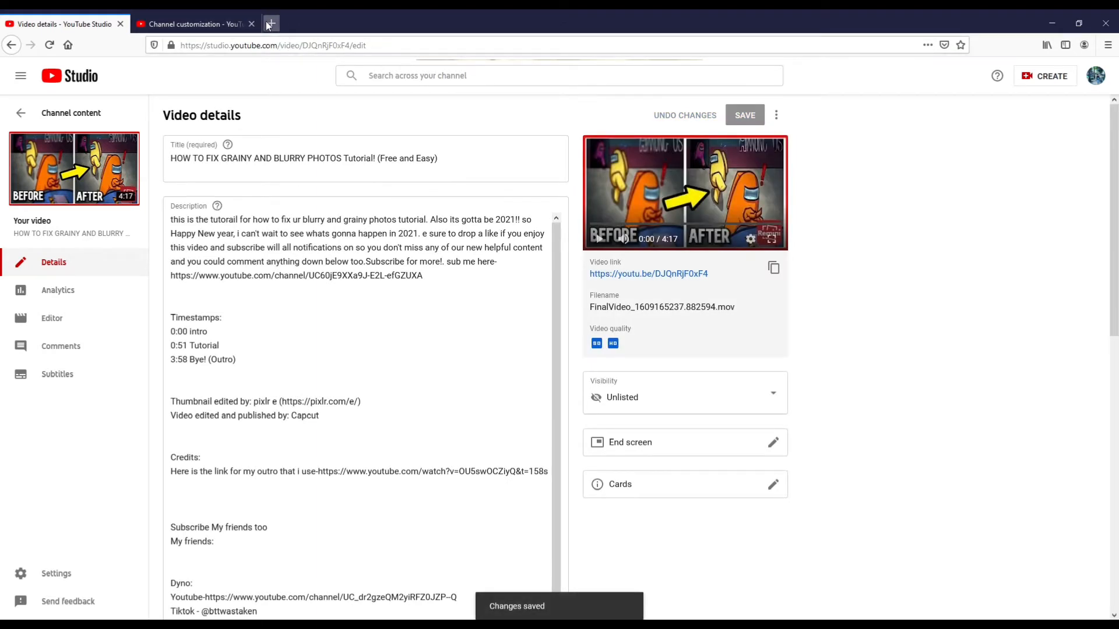
Open the channel's homepage in a new browser tab and examine its trailer and uploads row.
left_click(202, 21)
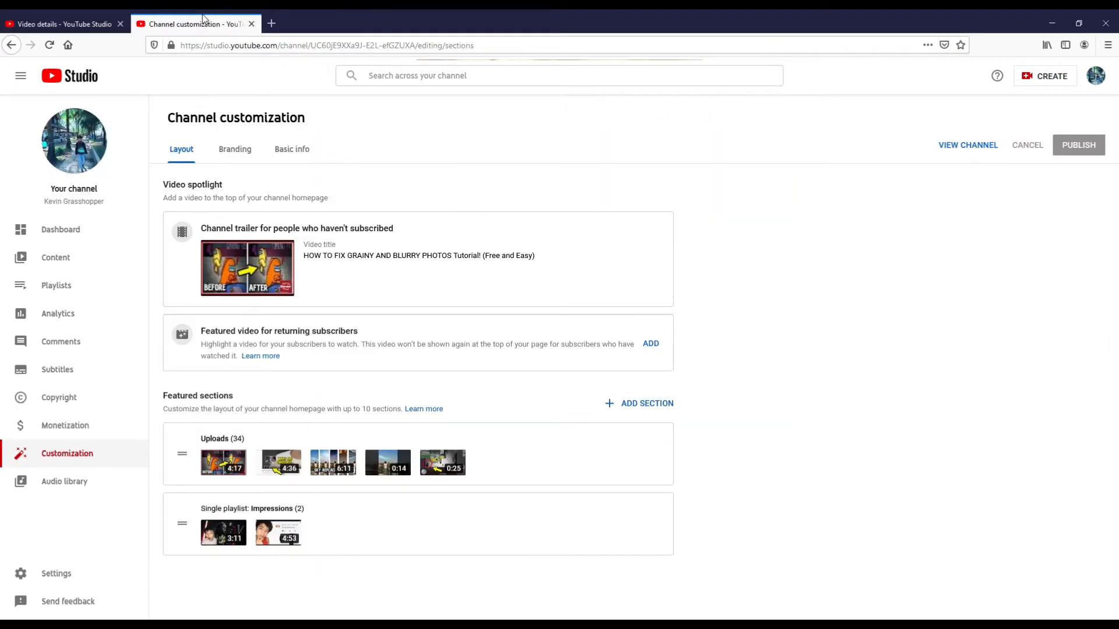
left_click(271, 23)
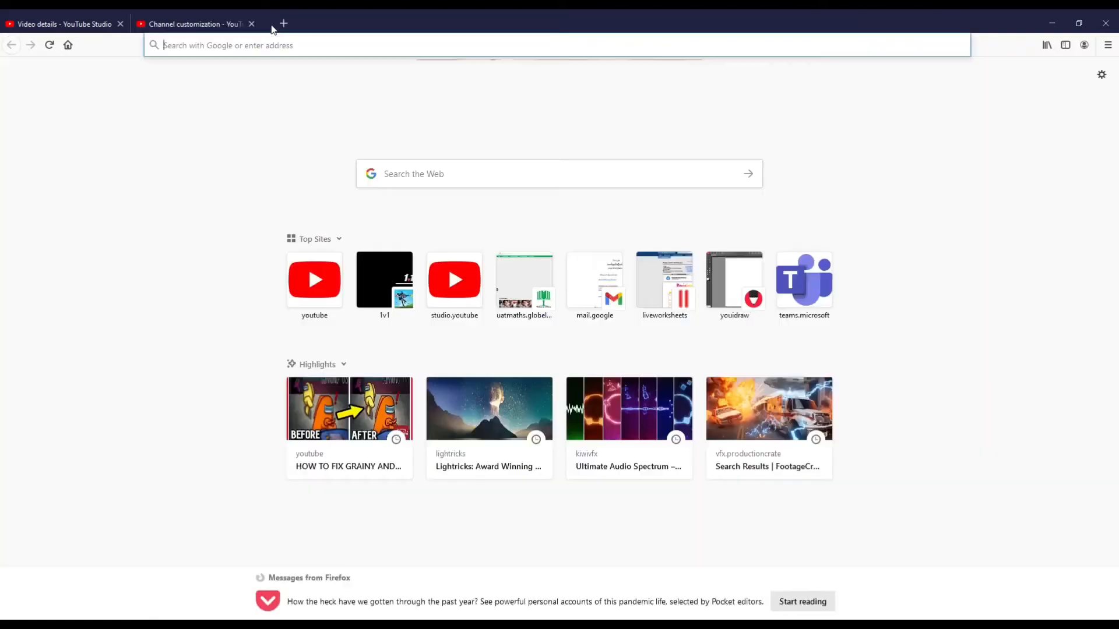
left_click(320, 304)
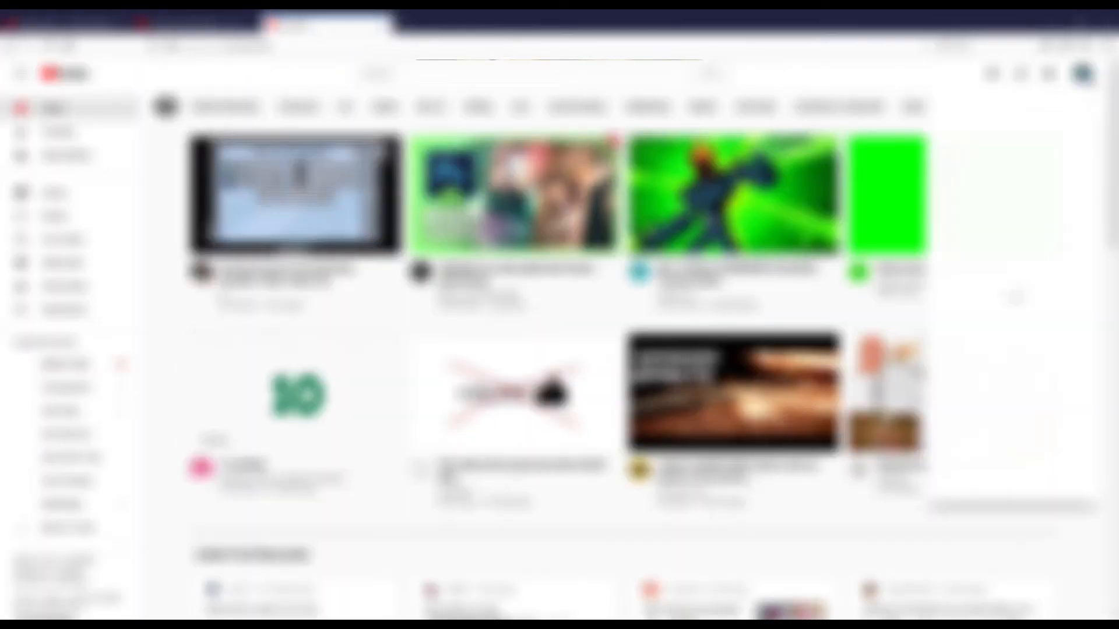
left_click(1082, 73)
left_click(979, 161)
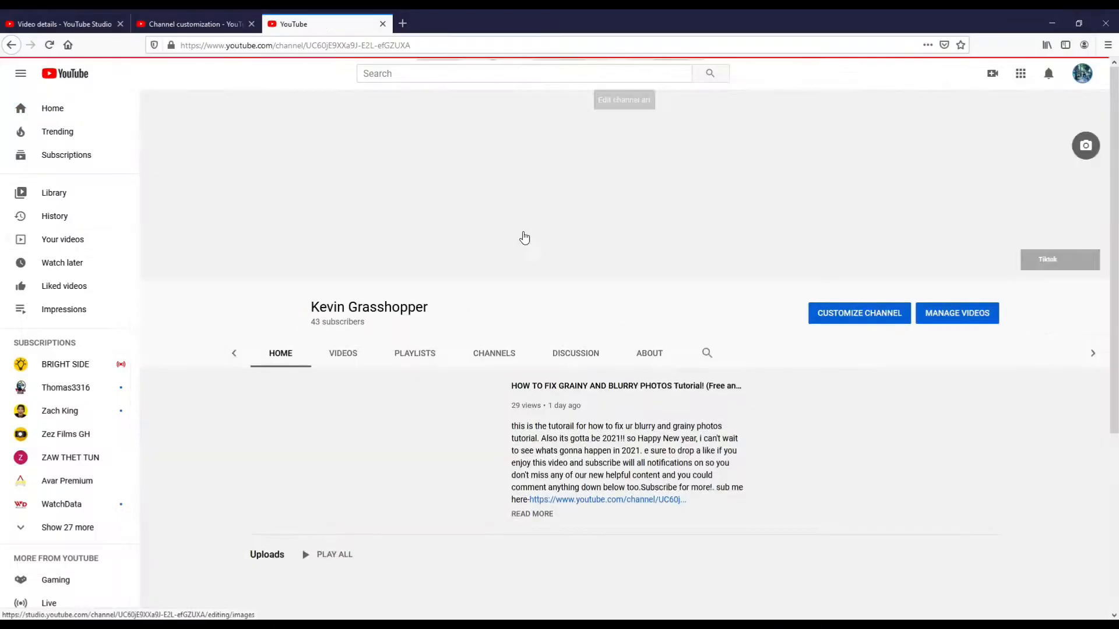
scroll(316, 407, "down", 3)
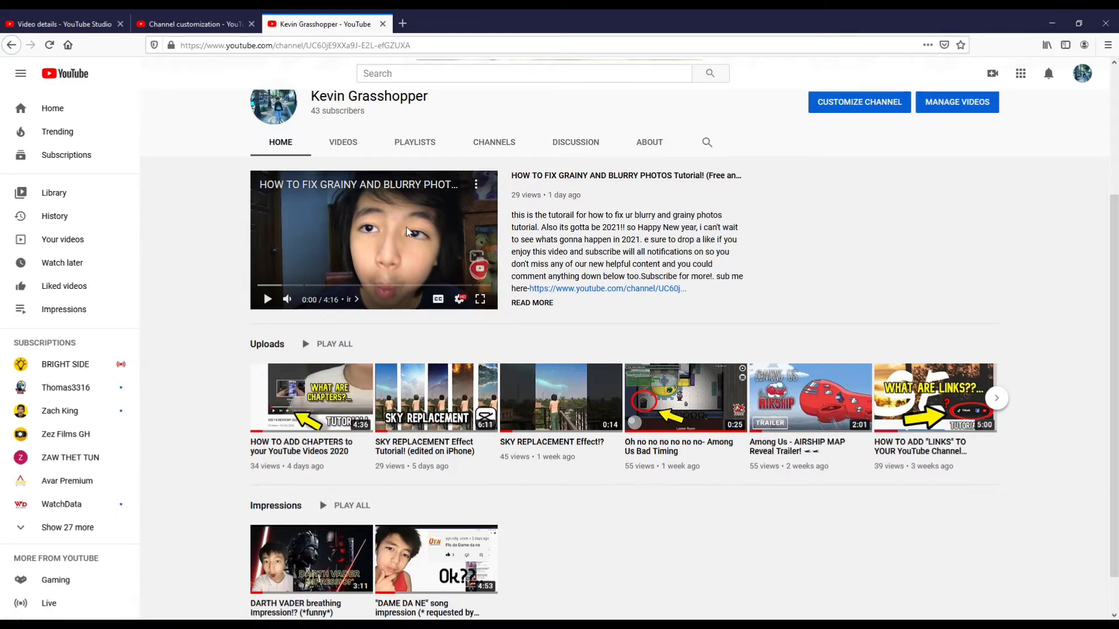
scroll(530, 271, "up", 1)
scroll(529, 272, "up", 2)
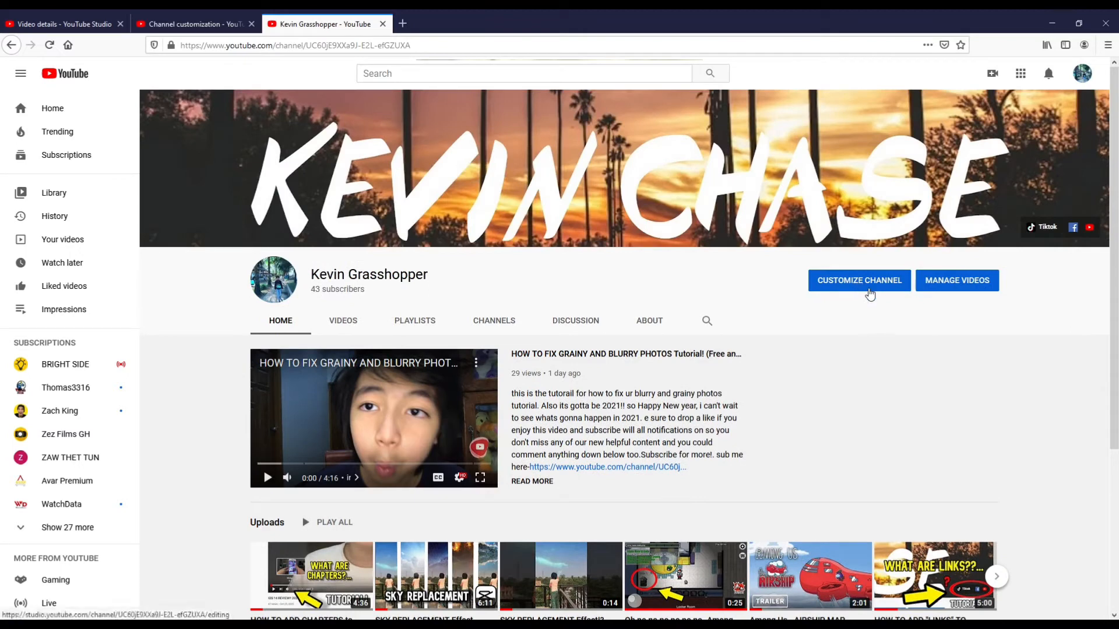
In channel customization, add the "HOW TO FIX GRAINY AND BLURRY PHOTOS Tutorial!" video as the featured video for returning subscribers and publish.
left_click(861, 291)
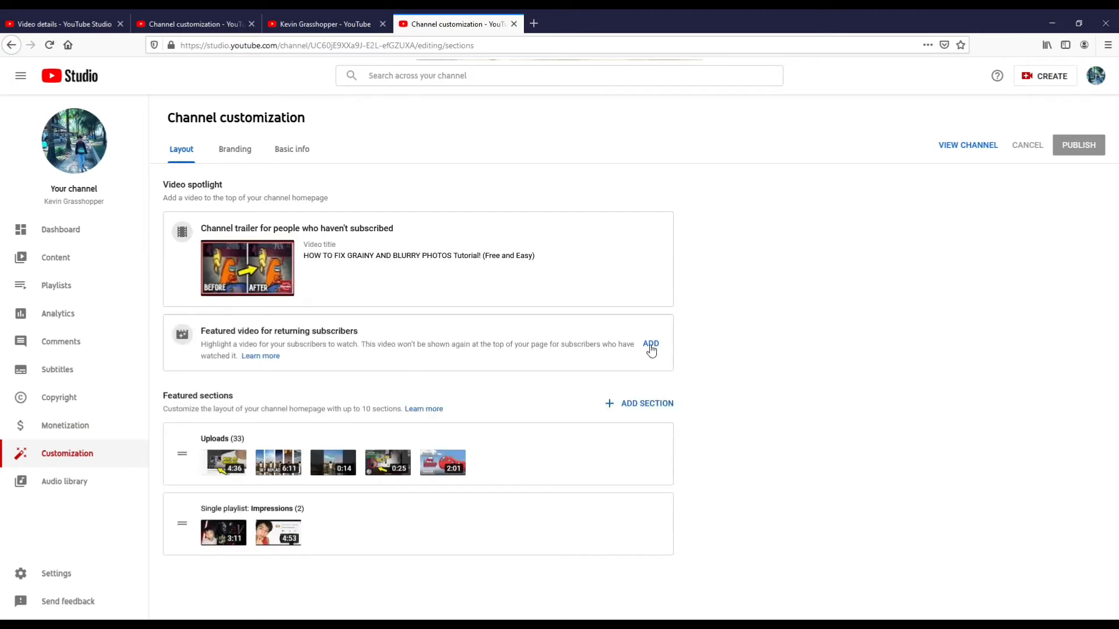
left_click(650, 344)
left_click(345, 263)
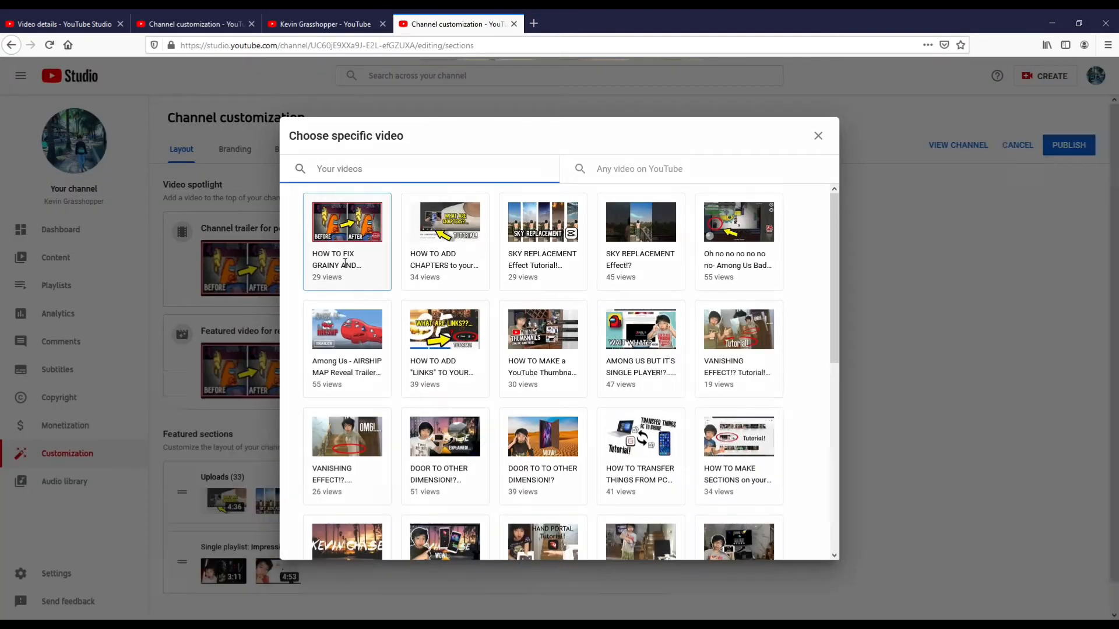
left_click(1059, 147)
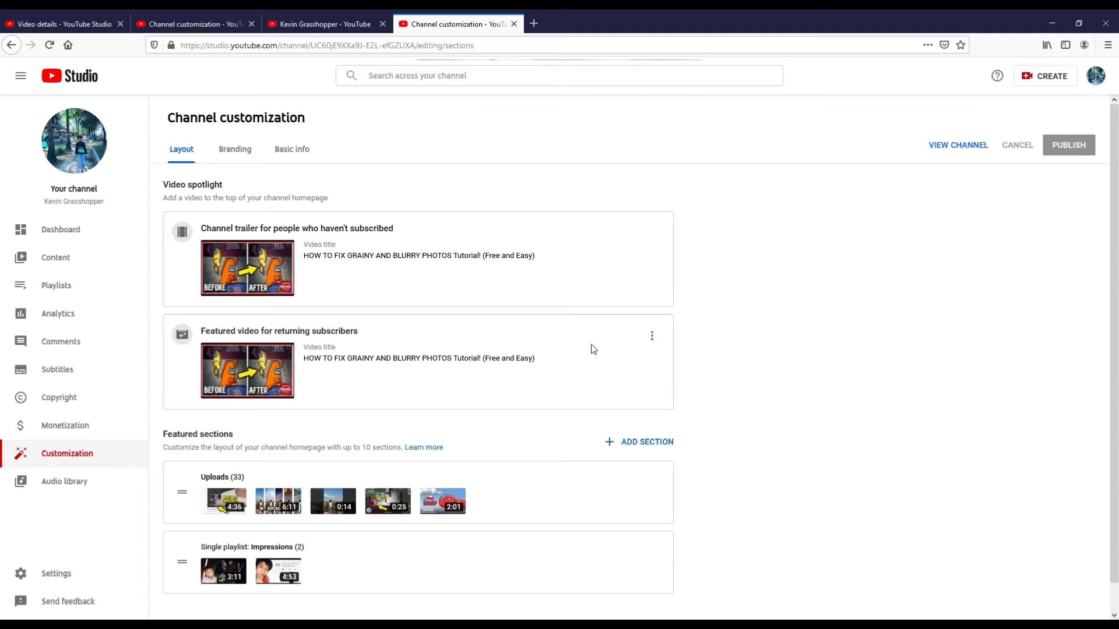
Remove the featured video for returning subscribers and publish the layout change.
left_click(652, 336)
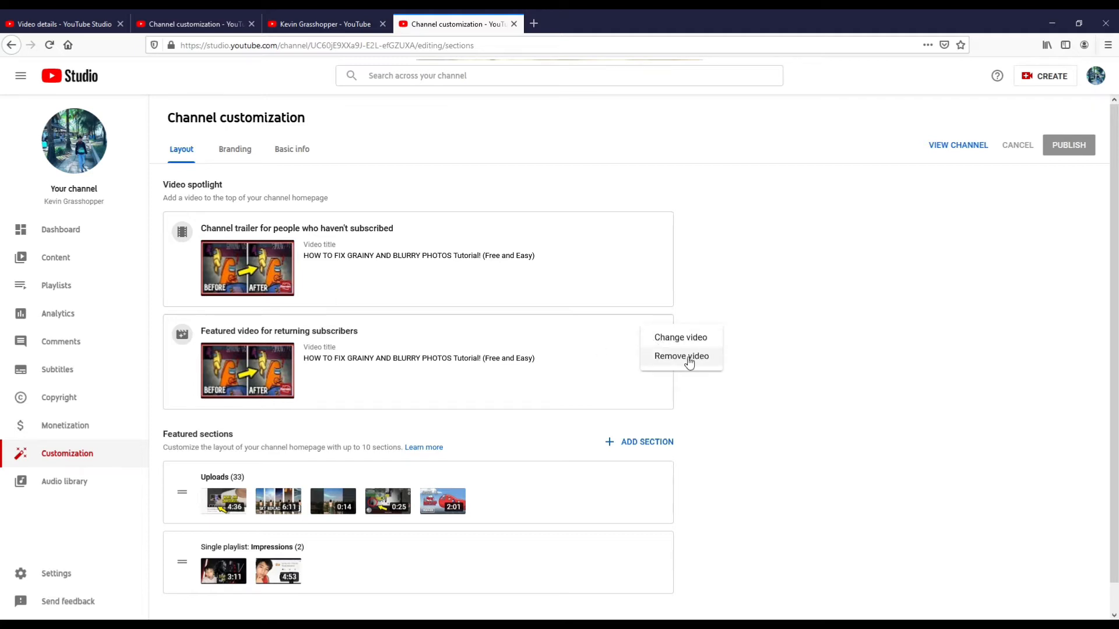
left_click(689, 360)
left_click(1078, 144)
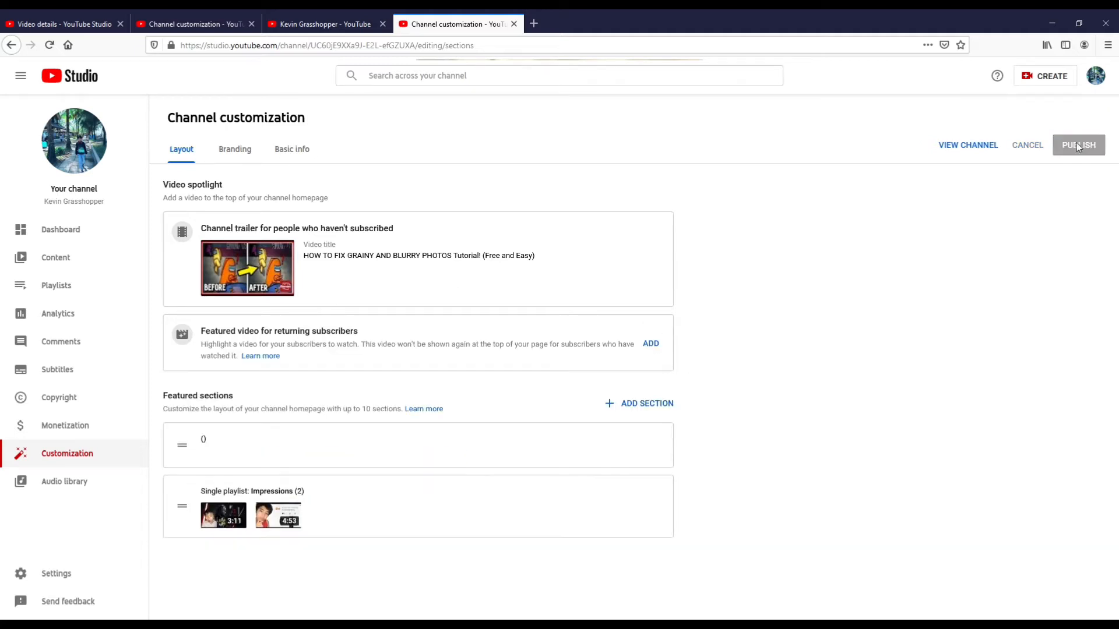
Open the channel's branding settings, remove the profile picture, and discard that change without publishing.
left_click(237, 153)
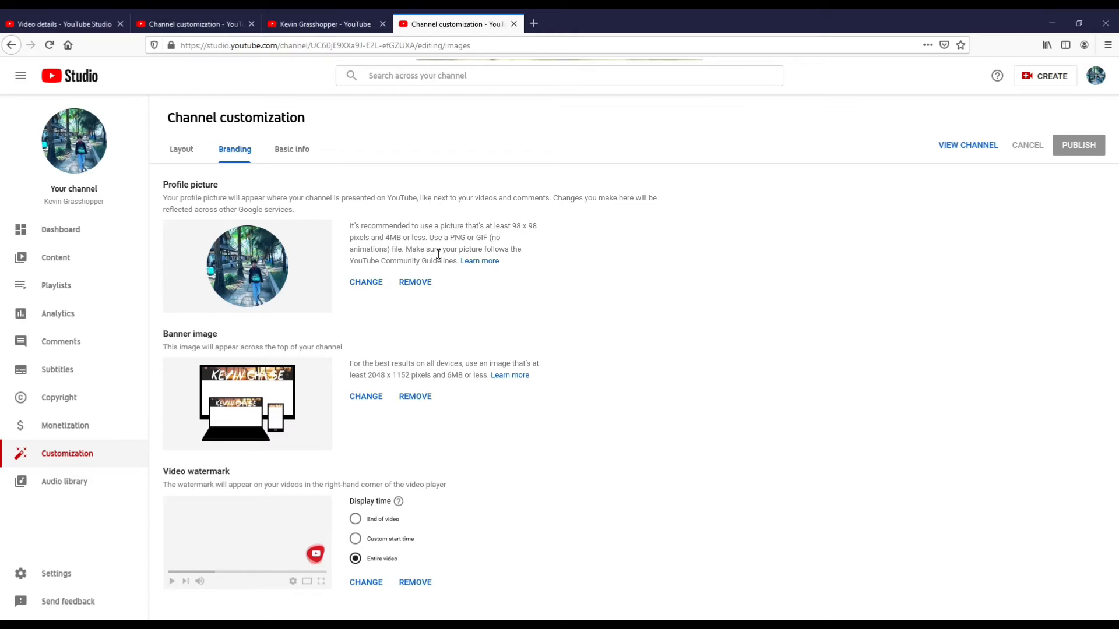
left_click(414, 283)
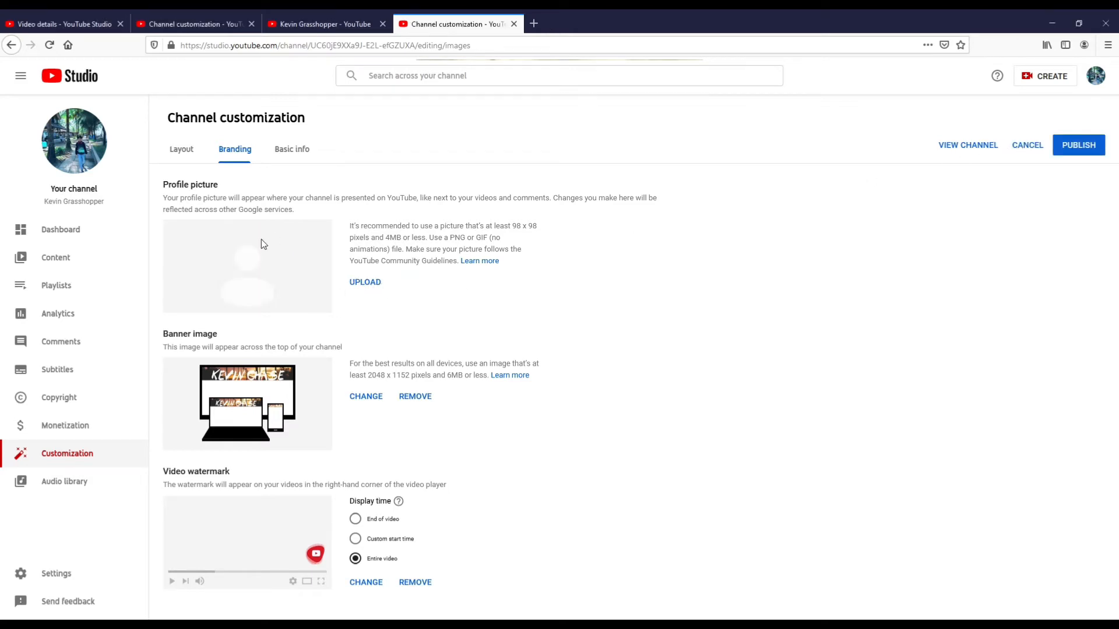
left_click(1026, 149)
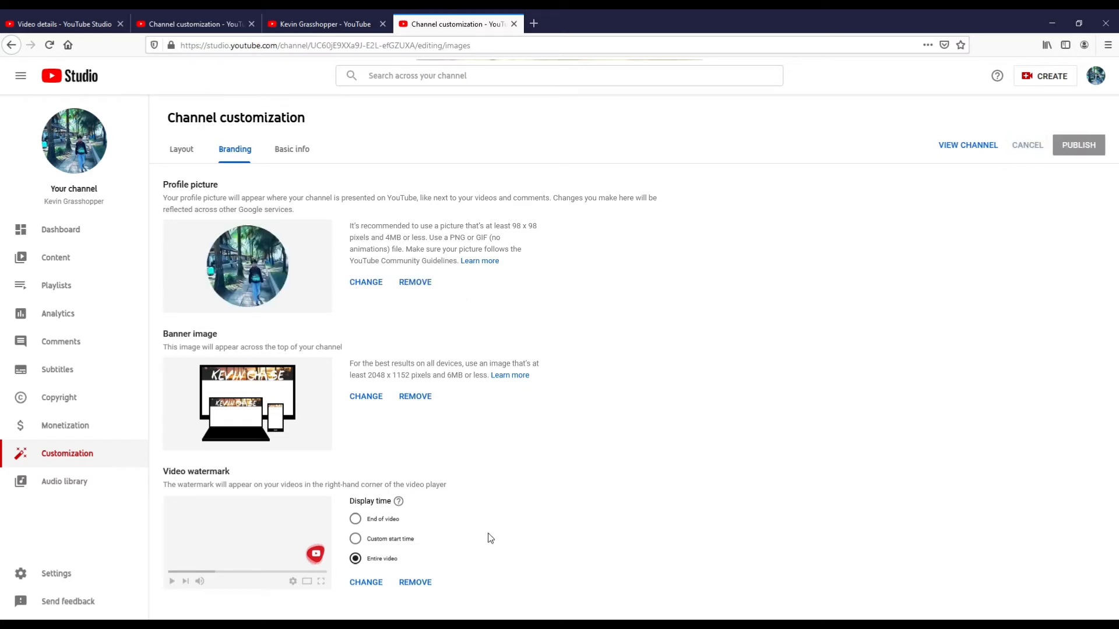
Try replacing the banner image, remove it instead, and discard the removal without publishing.
left_click(377, 401)
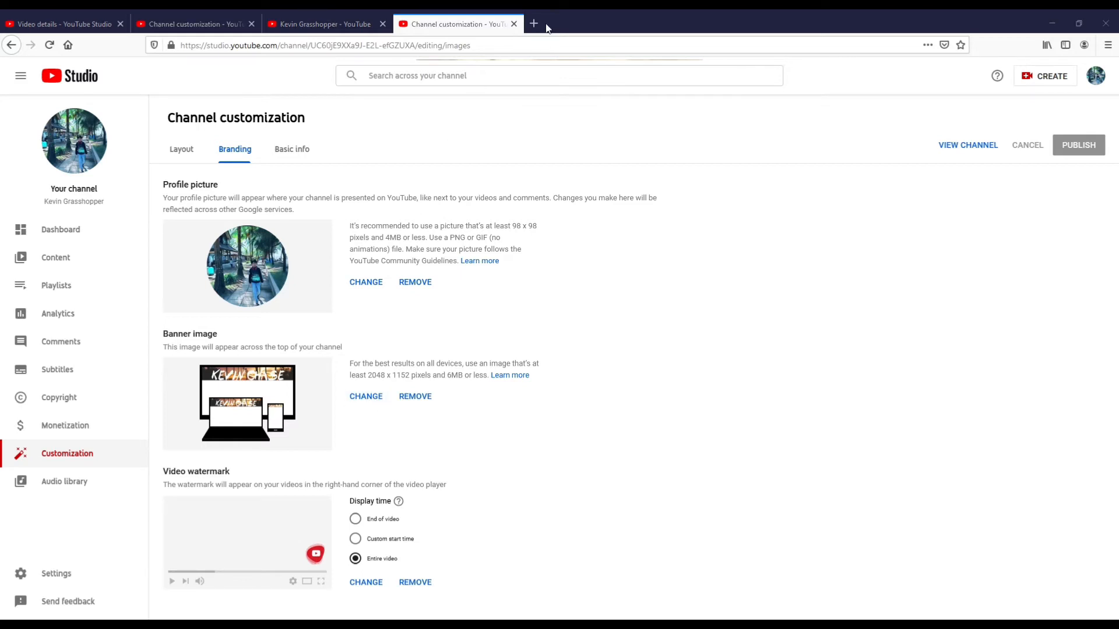
left_click(425, 399)
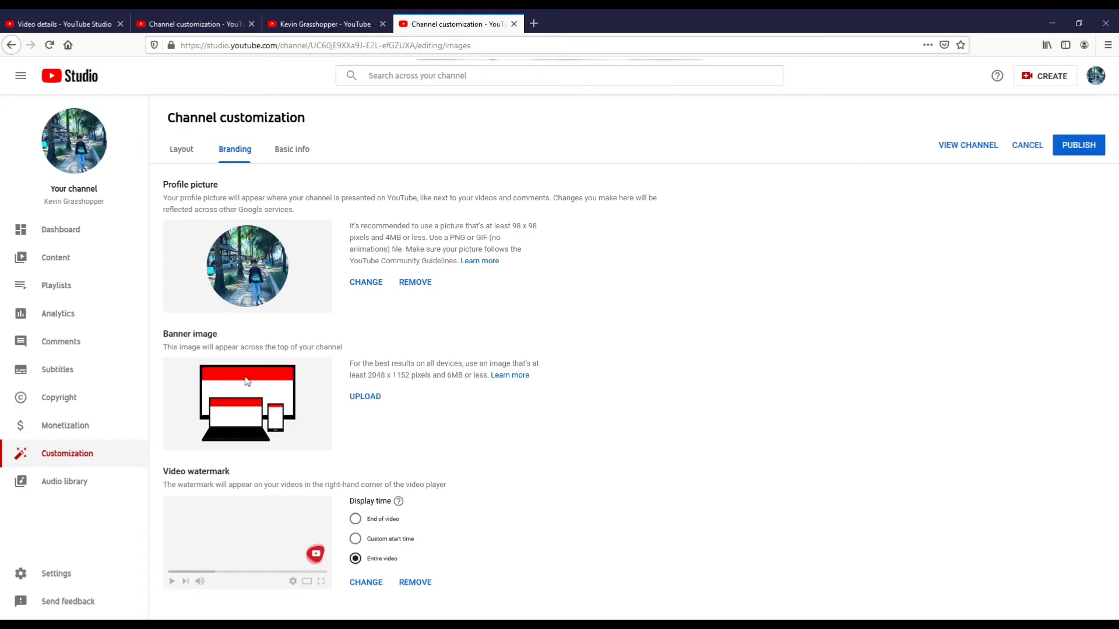
left_click(1033, 145)
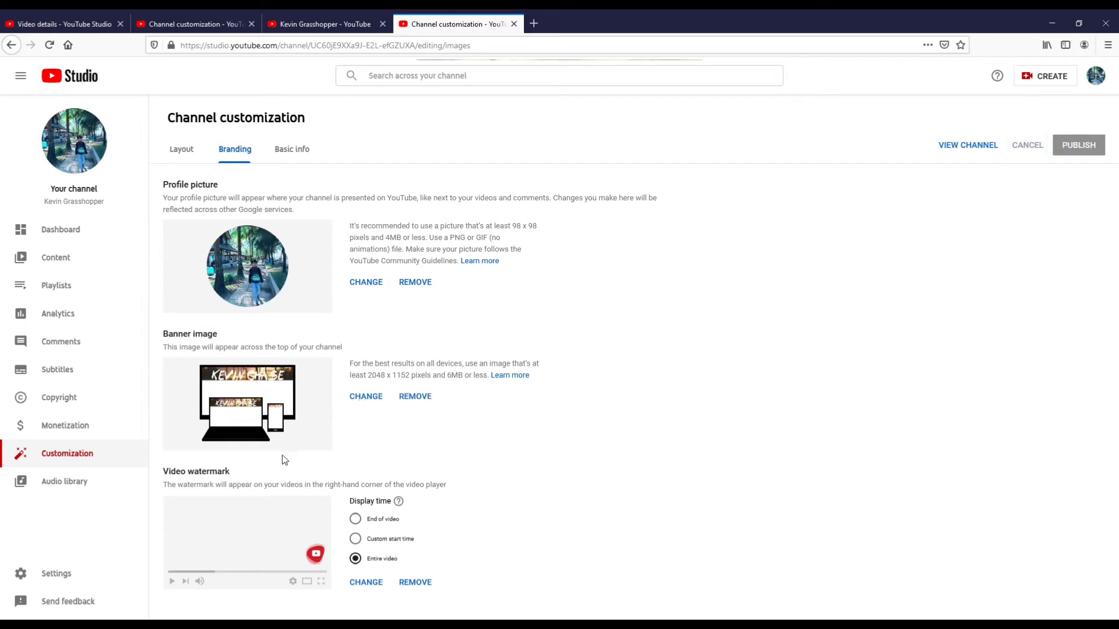
Replace the video watermark with the red Remini logo image, keeping the full image as the crop.
left_click(367, 584)
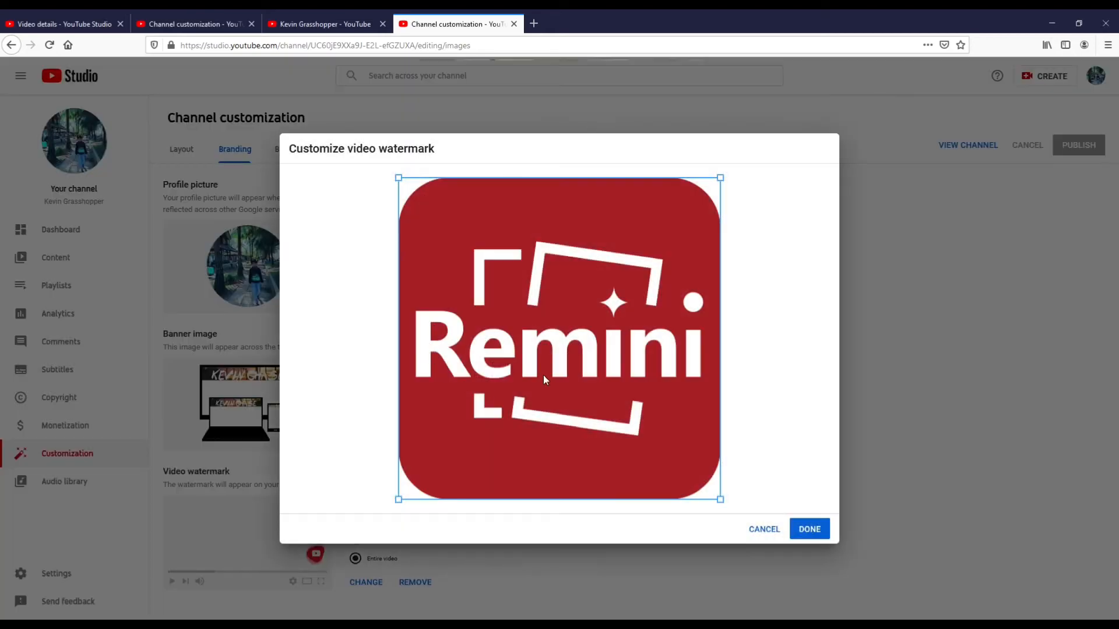
left_click(820, 532)
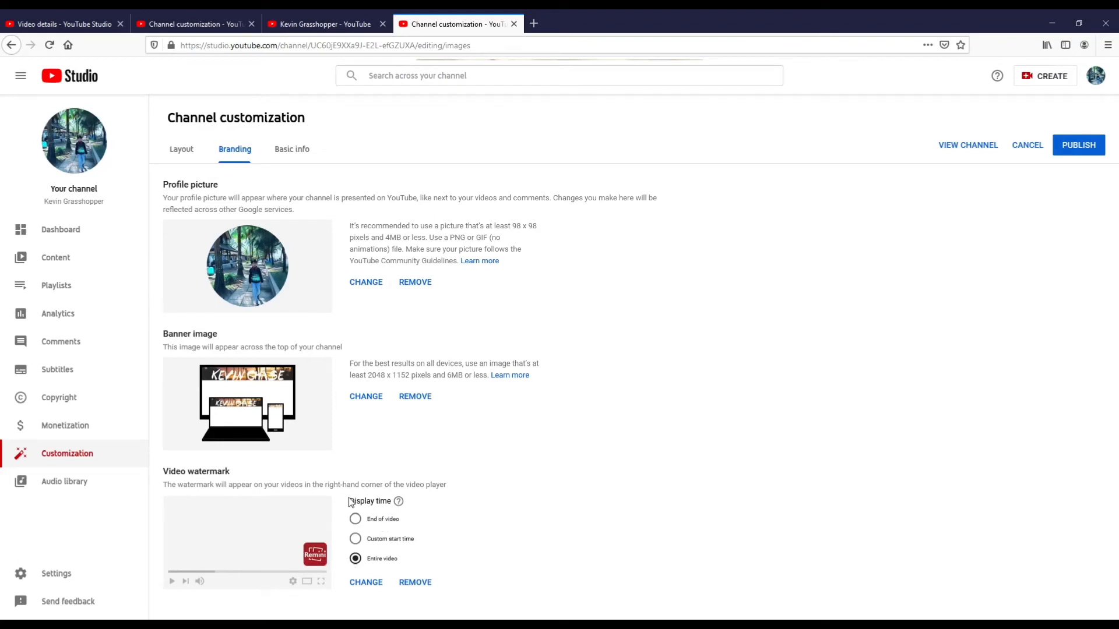
Try the End of video and Custom start time watermark display options, reselect Entire video, and discard the watermark changes without publishing.
left_click(355, 519)
left_click(355, 539)
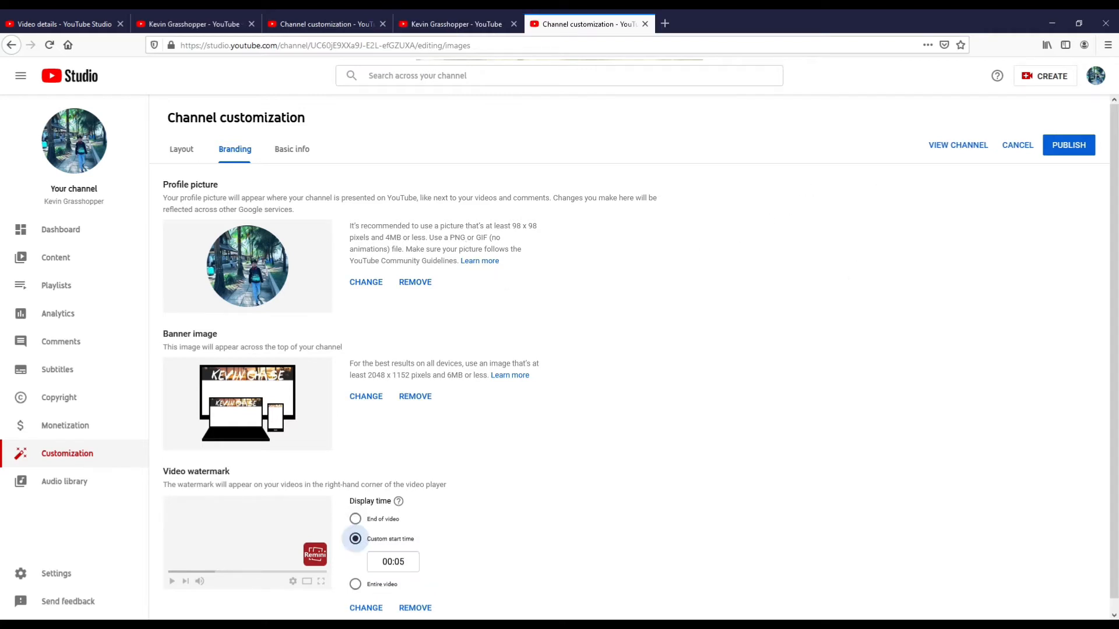
left_click(356, 585)
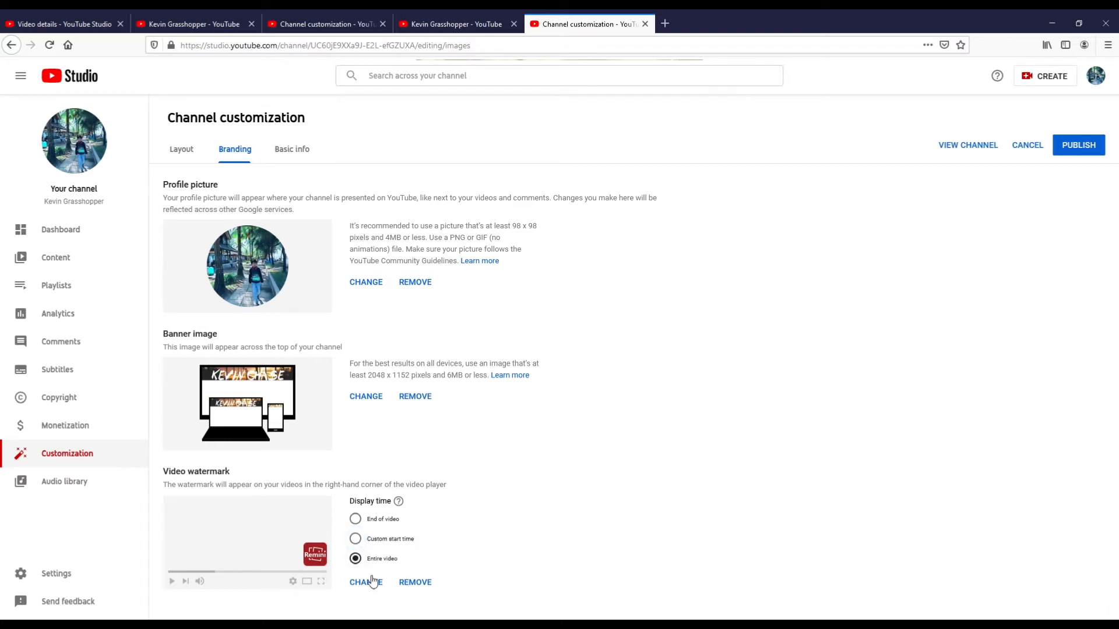
left_click(1034, 149)
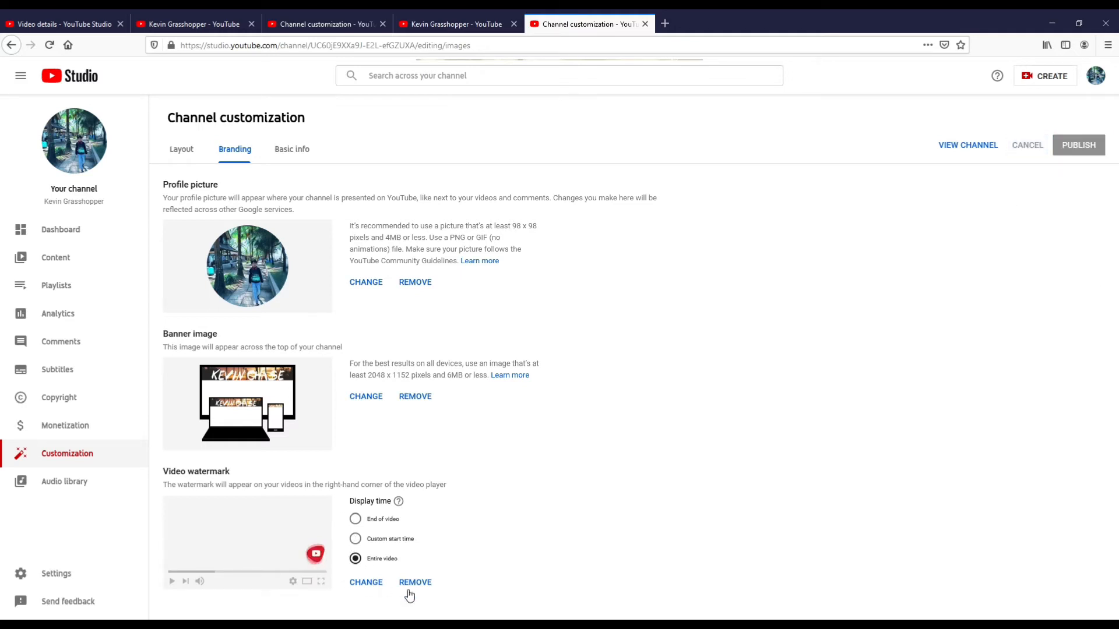
Play the grainy and blurry photos tutorial from the public channel page, examine the watermark's subscribe pop-up, and return to the channel page.
left_click(192, 24)
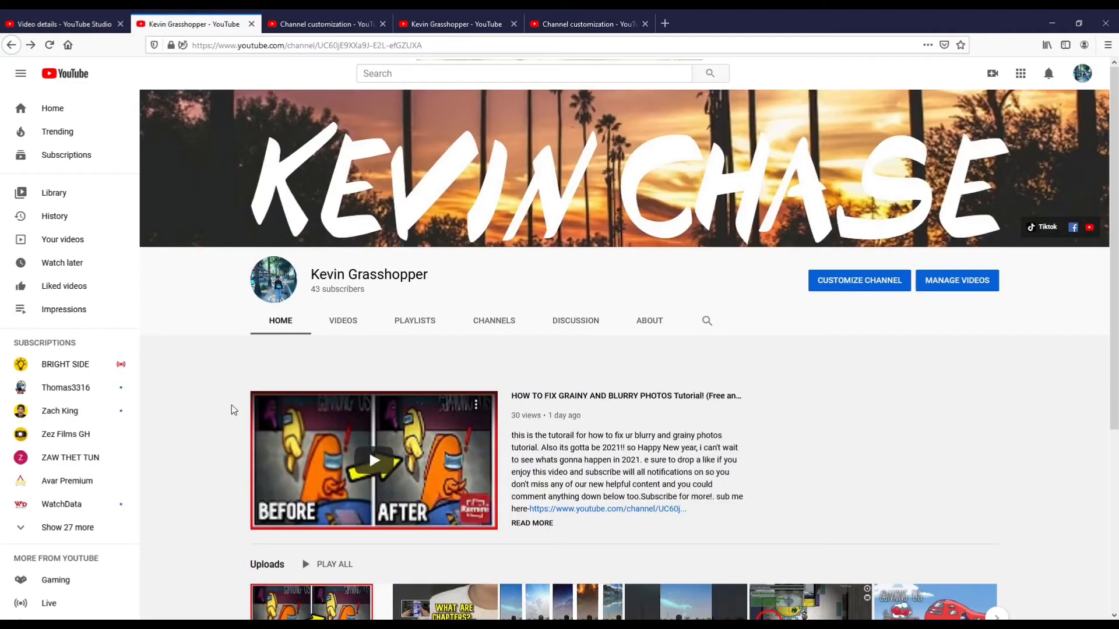
scroll(194, 522, "down", 5)
left_click(344, 335)
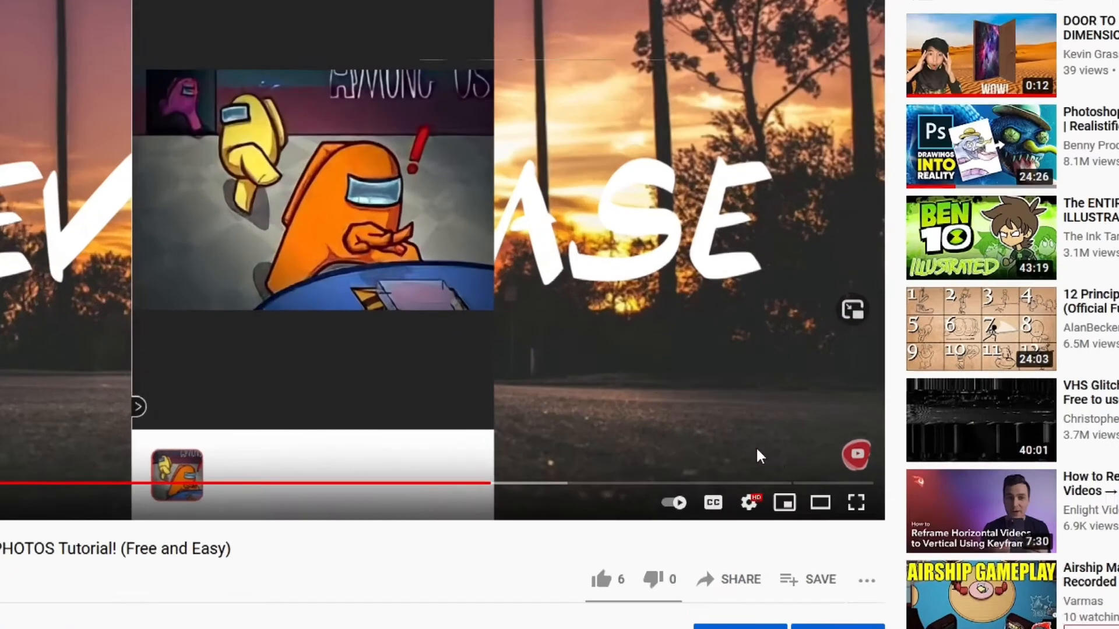
mouse_move(869, 464)
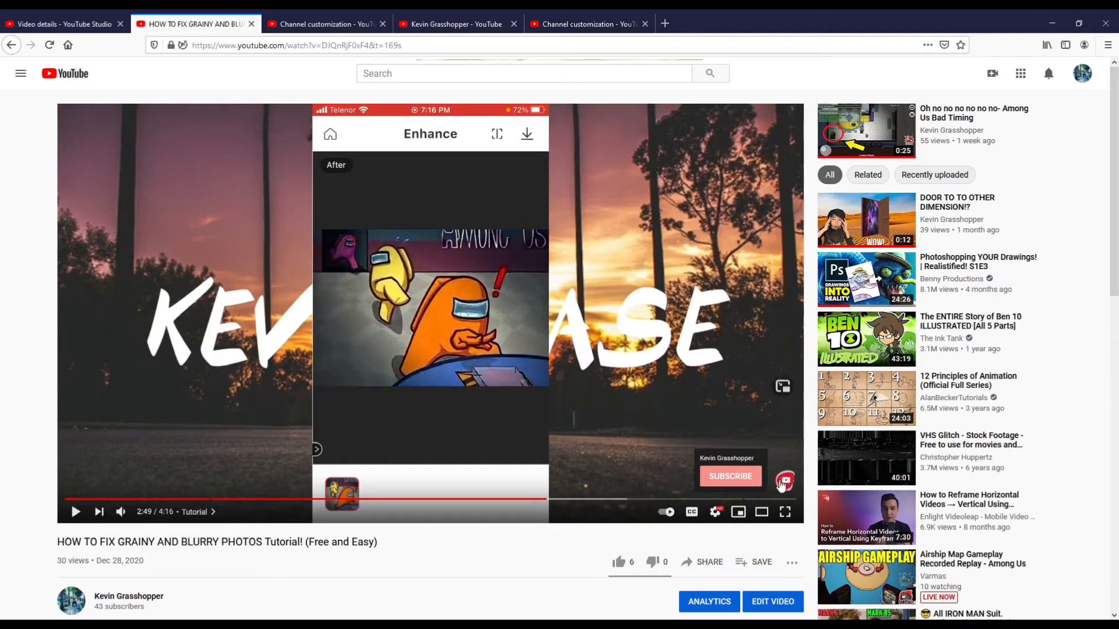
left_click(10, 49)
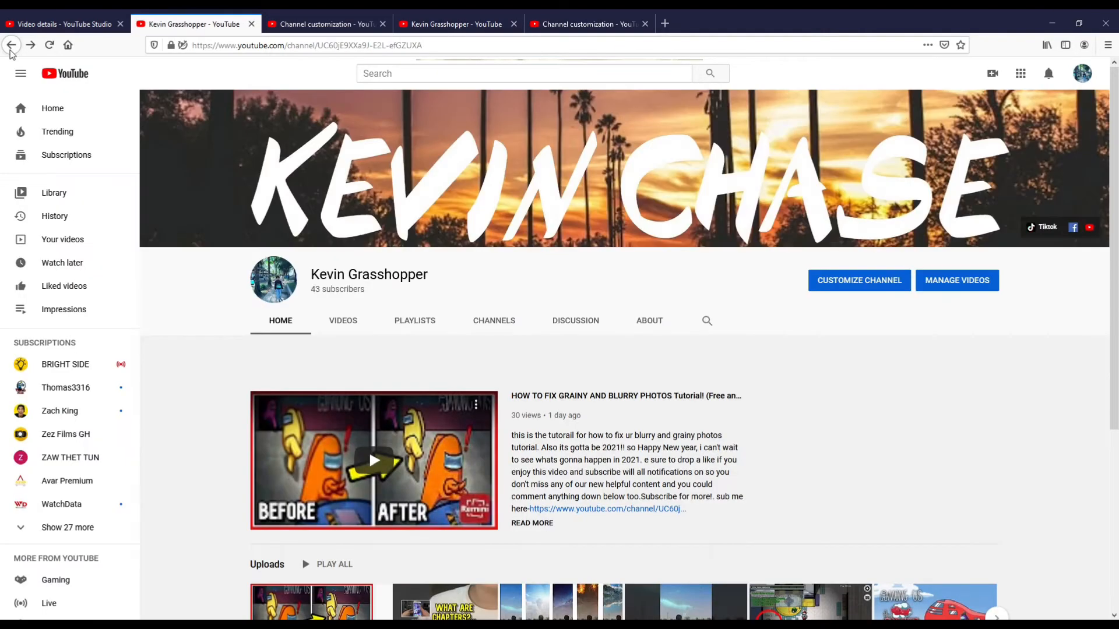
Return to the channel's branding settings and open its basic info settings.
left_click(327, 21)
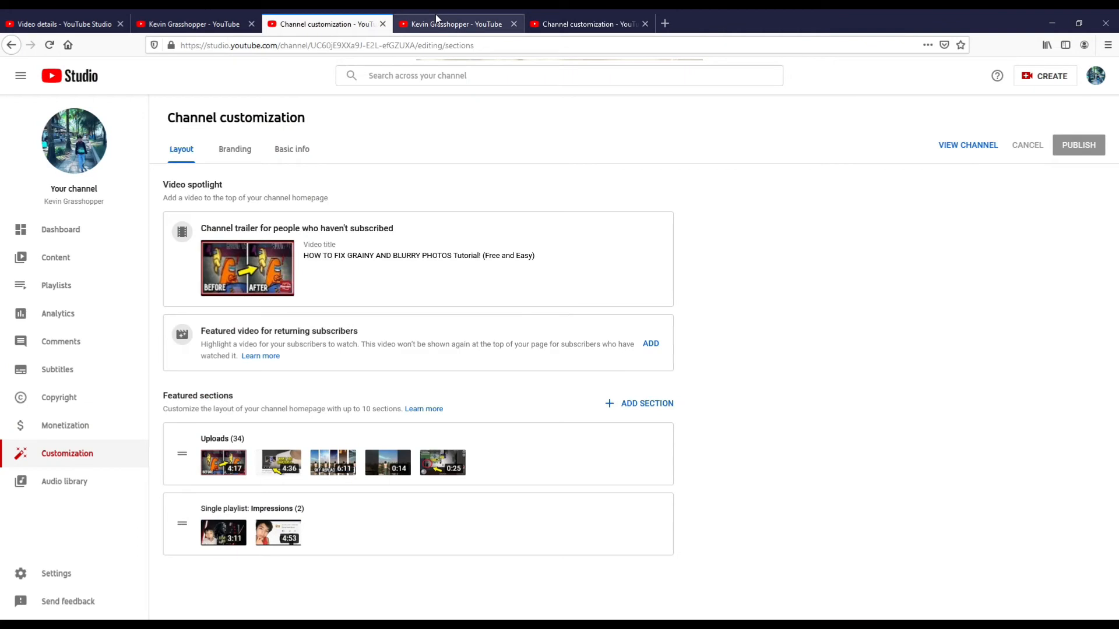
left_click(566, 15)
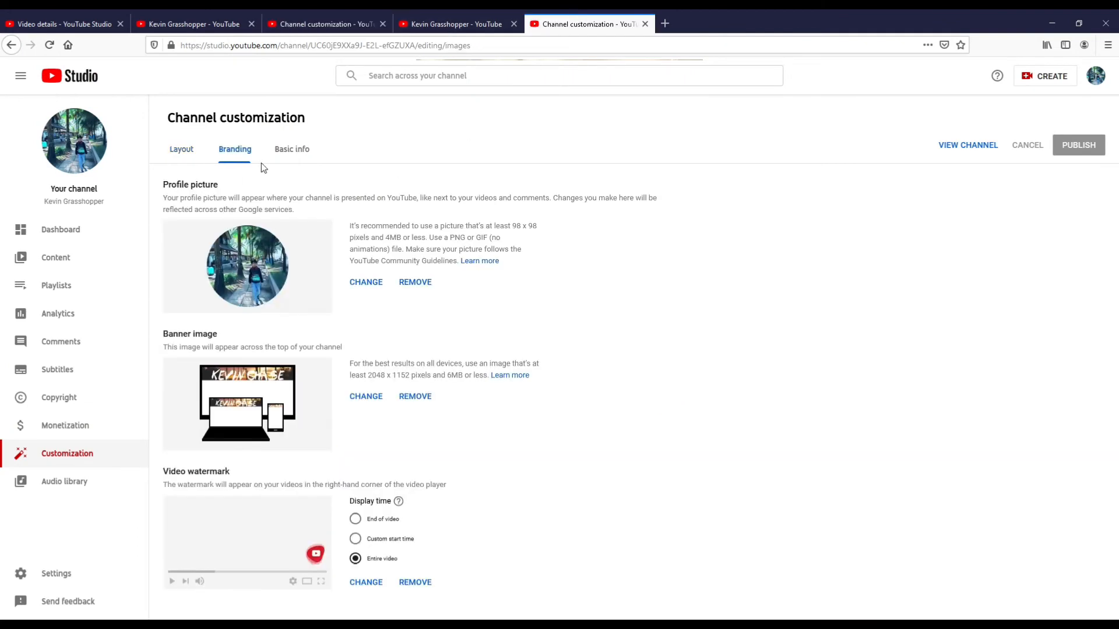
left_click(296, 153)
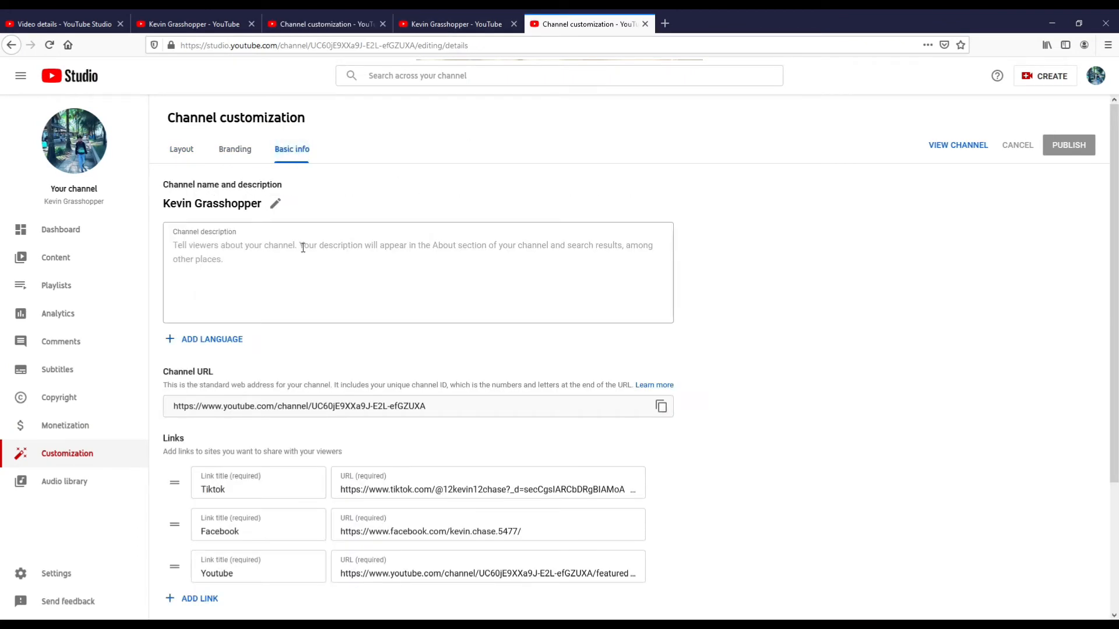
Try replacing the last name in the channel name with VFX.
left_click(276, 205)
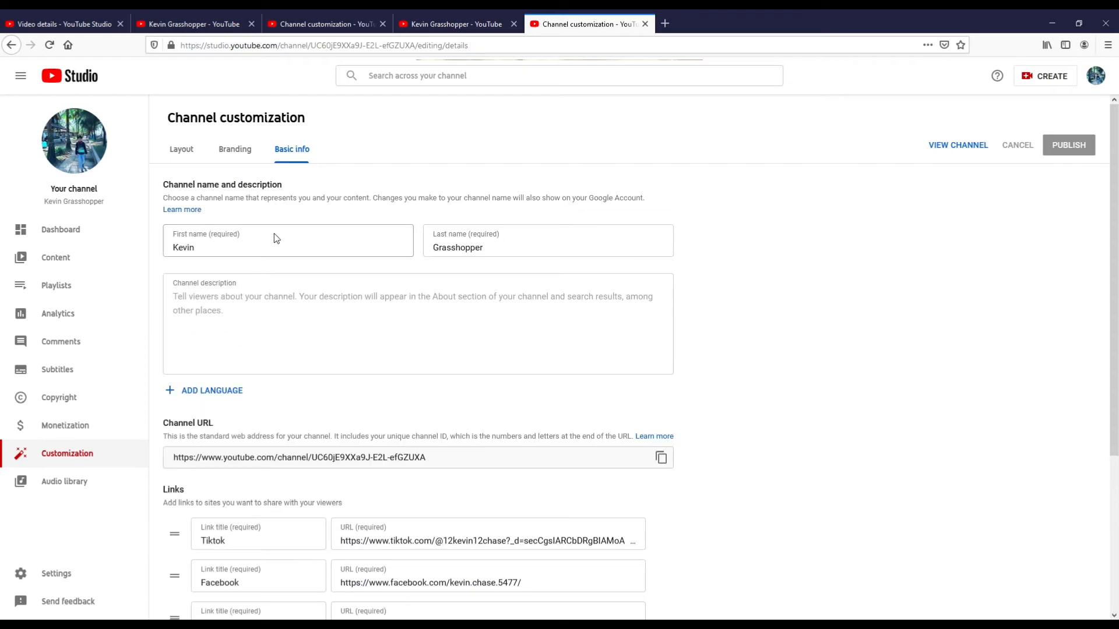
left_click(496, 253)
key("BackSpace")
key("BackSpace")
key("BackSpace")
key("BackSpace")
key("BackSpace")
key("BackSpace")
key("BackSpace")
key("BackSpace")
key("BackSpace")
key("BackSpace")
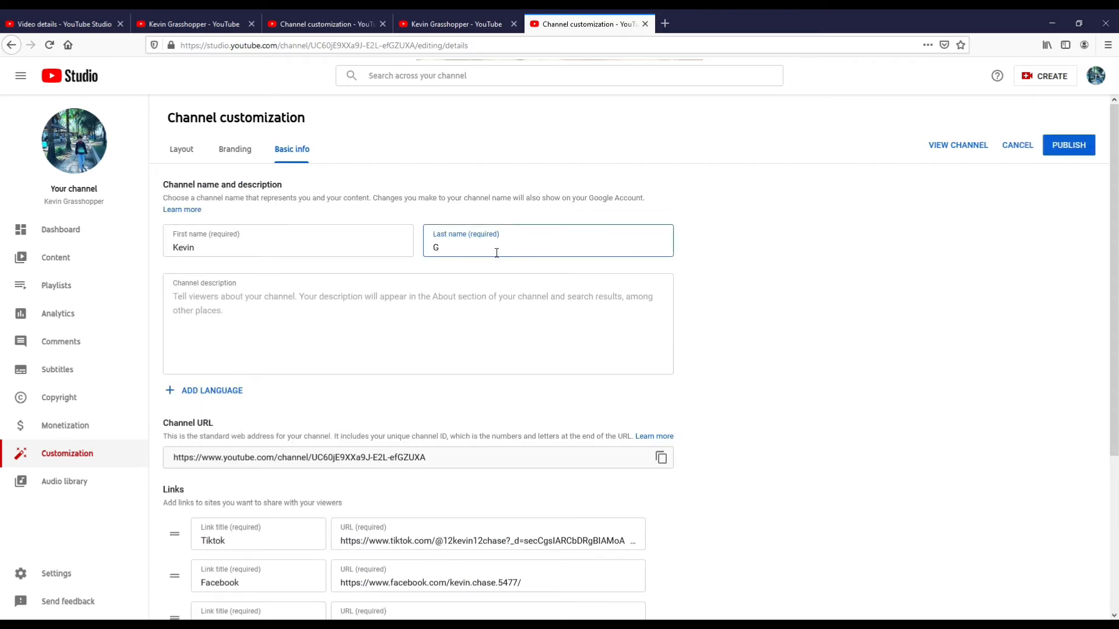
key("BackSpace")
type("VFX")
Clear the channel's last name and discard the unpublished name change.
left_click(64, 23)
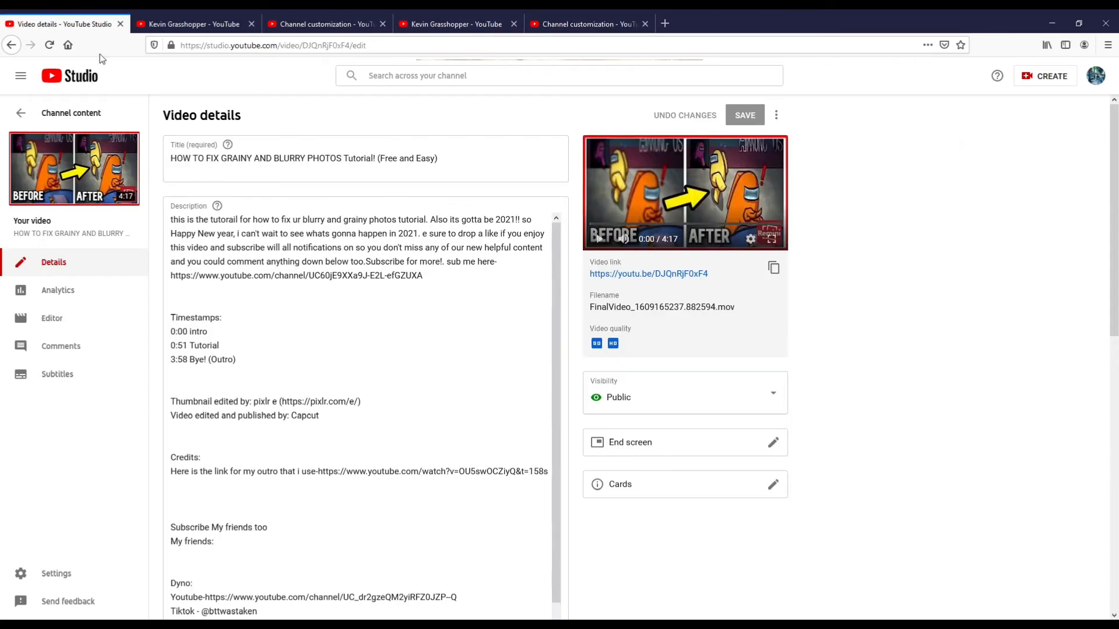
left_click(218, 22)
left_click(600, 23)
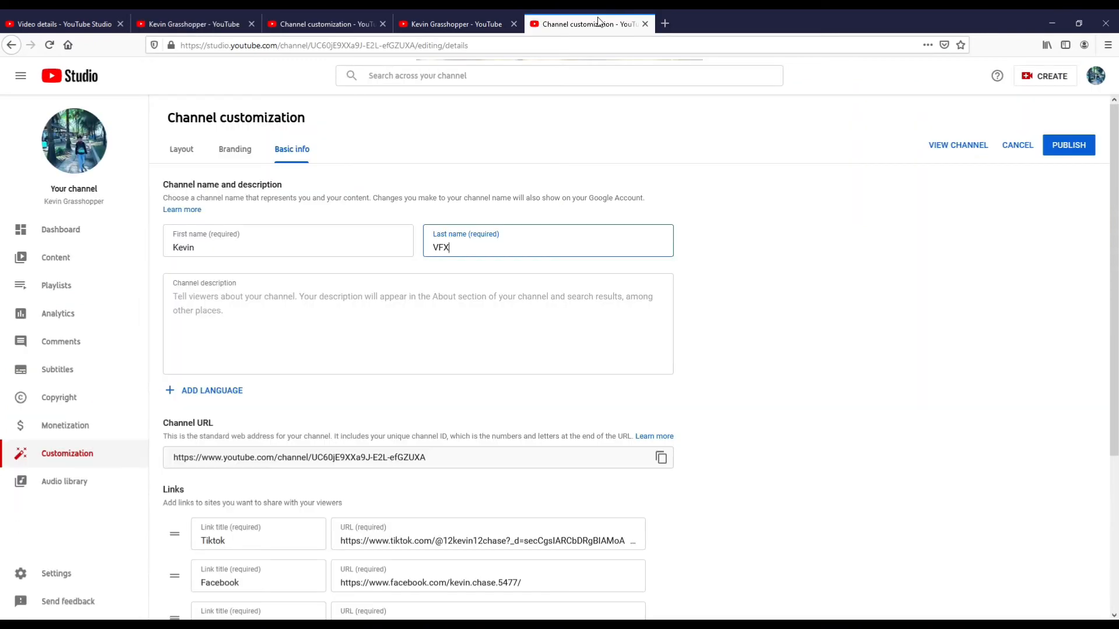
key("BackSpace")
key("BackSpace")
key("BackSpace")
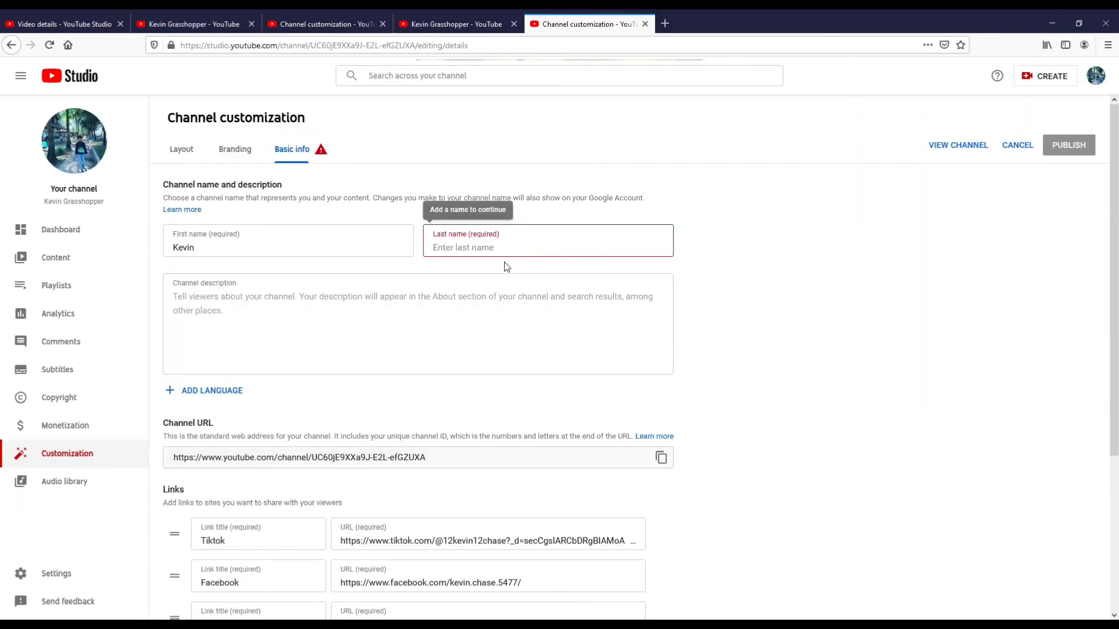
left_click(1017, 146)
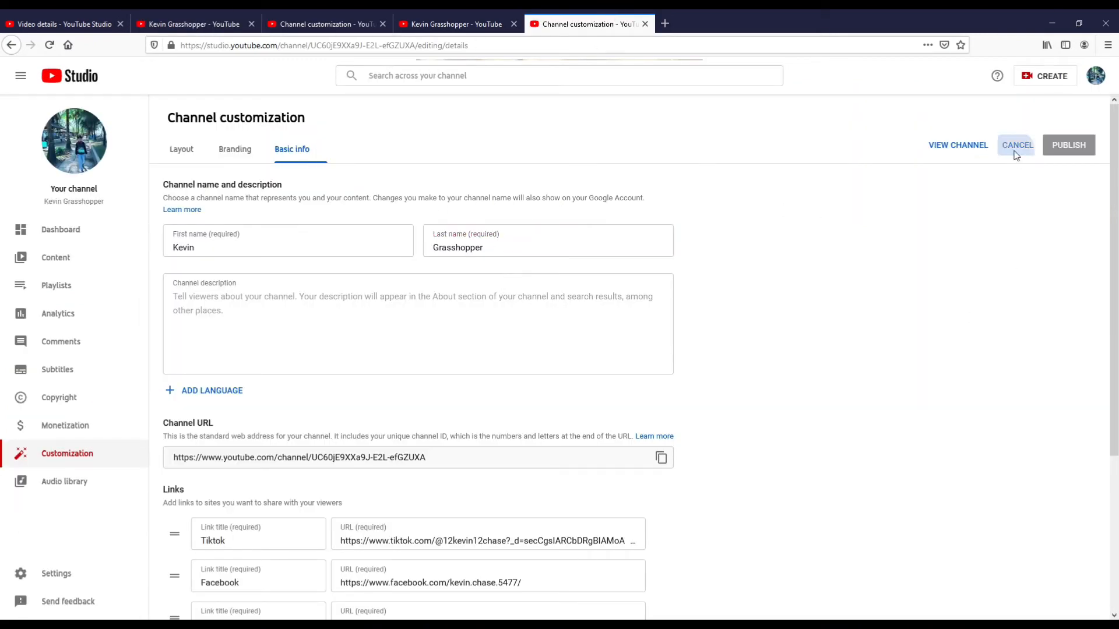
Activate the empty channel description field and examine the About section of the public channel page.
left_click(415, 311)
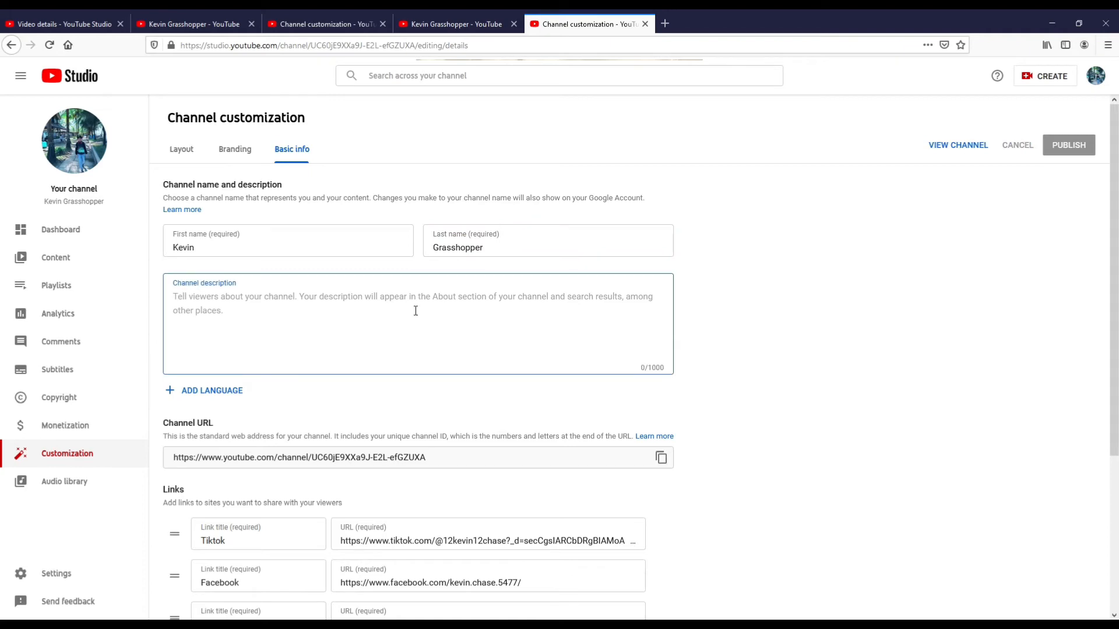
left_click(198, 23)
left_click(649, 330)
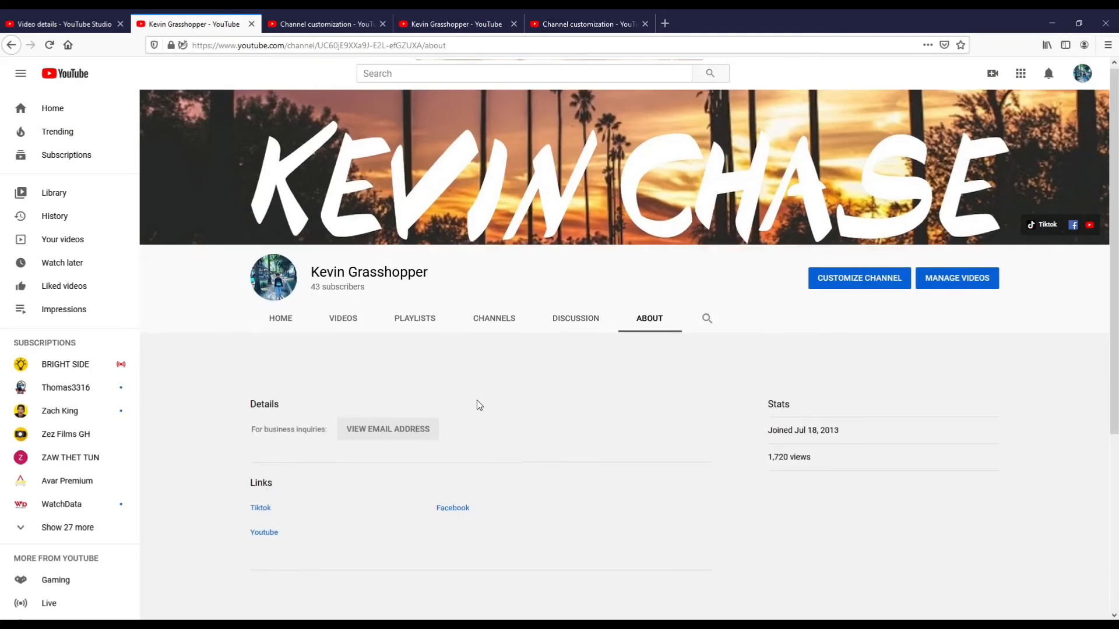
scroll(327, 328, "down", 4)
scroll(347, 233, "up", 3)
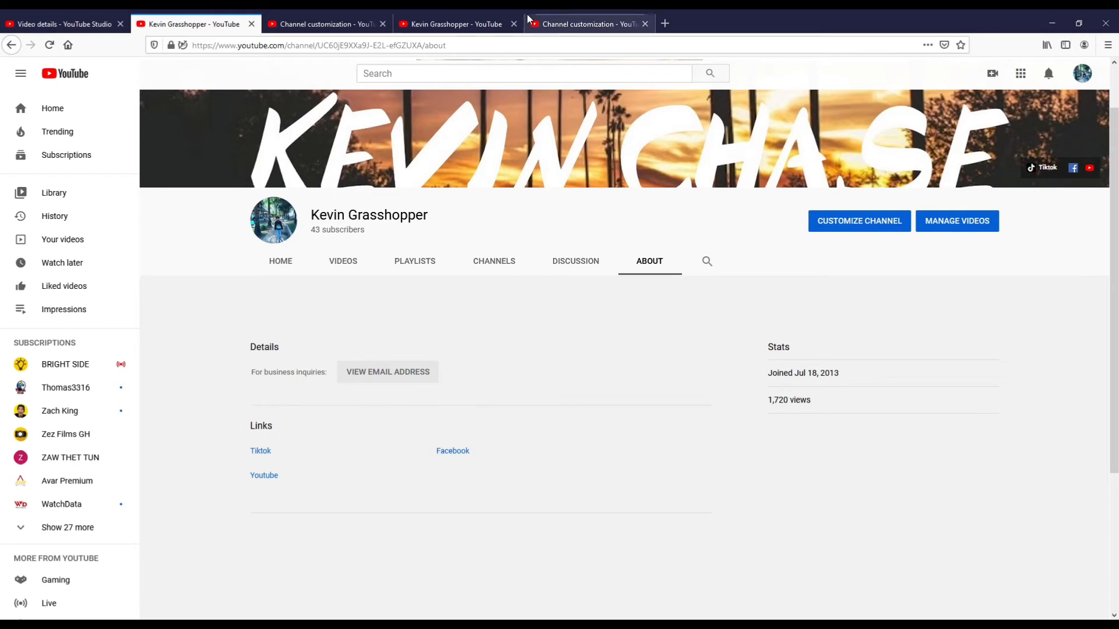
Clear the business contact email address in the channel's basic info.
left_click(585, 24)
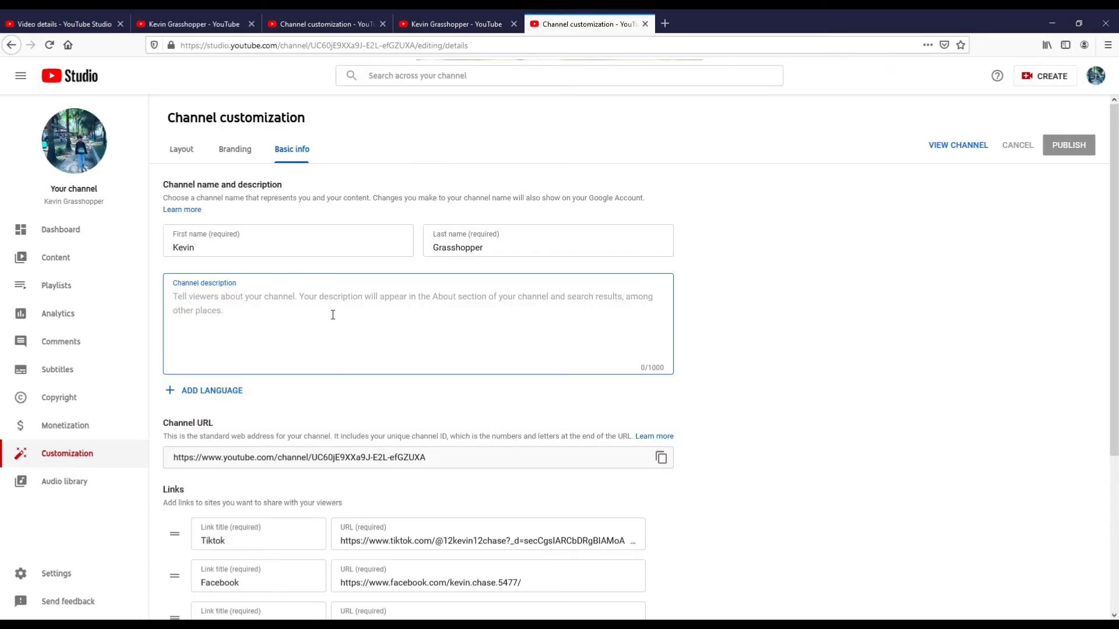
scroll(317, 443, "down", 3)
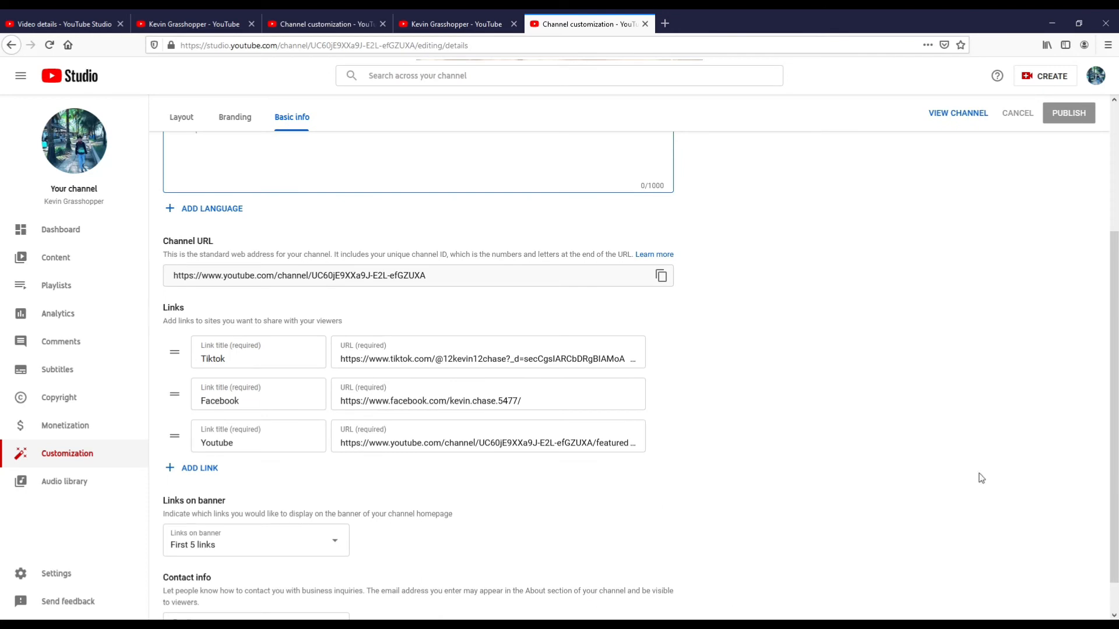
scroll(207, 559, "down", 1)
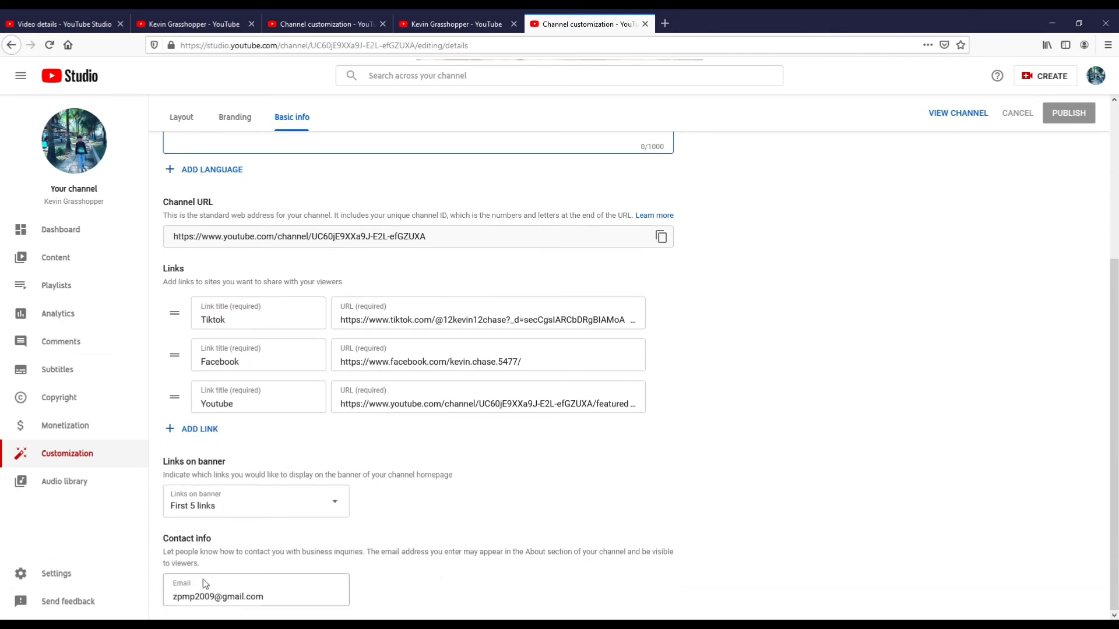
left_click(281, 601)
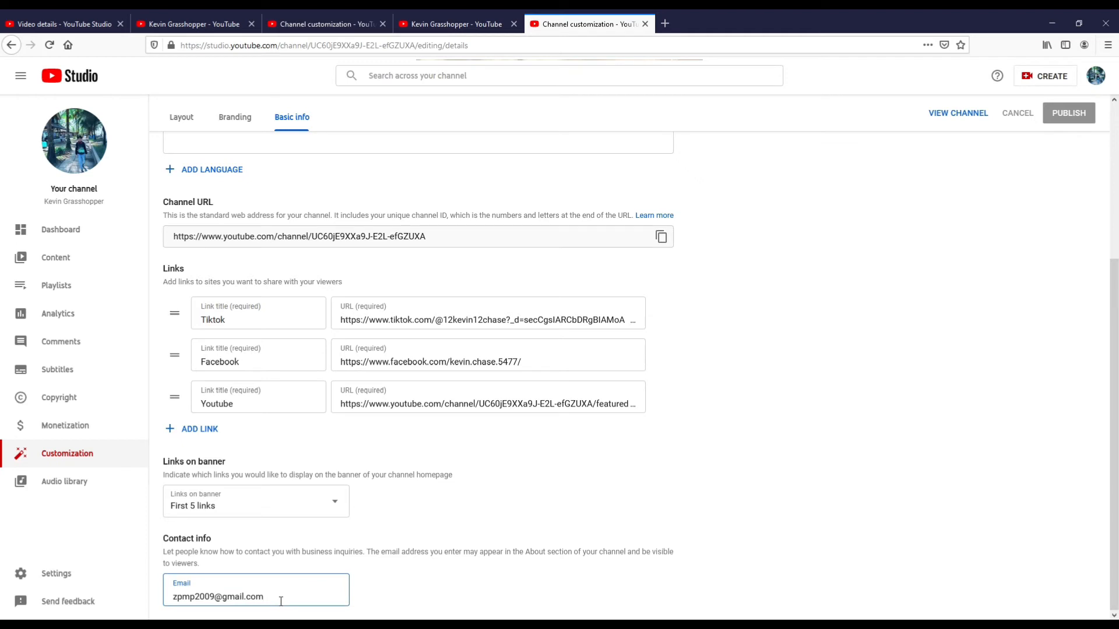
key("BackSpace")
key("BackSpace")
key("BackSpace")
key("BackSpace")
key("BackSpace")
key("BackSpace")
key("BackSpace")
key("BackSpace")
key("BackSpace")
key("BackSpace")
key("BackSpace")
key("BackSpace")
key("BackSpace")
key("BackSpace")
key("BackSpace")
key("BackSpace")
key("BackSpace")
key("BackSpace")
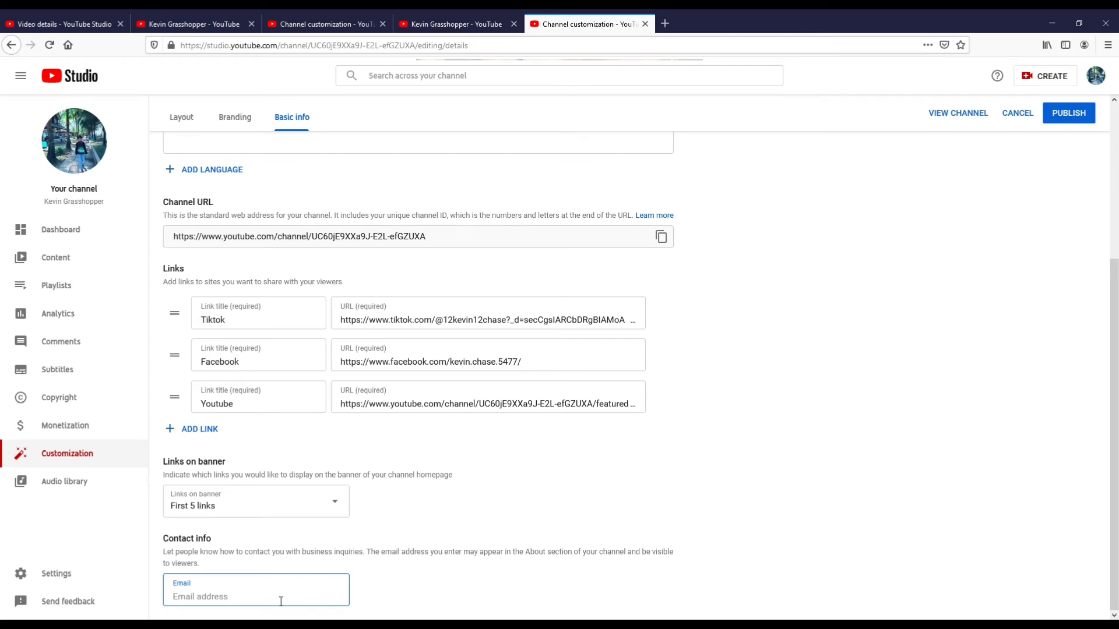
left_click(473, 593)
left_click(256, 600)
Reveal the business inquiry email address in the public channel page's About section.
left_click(192, 24)
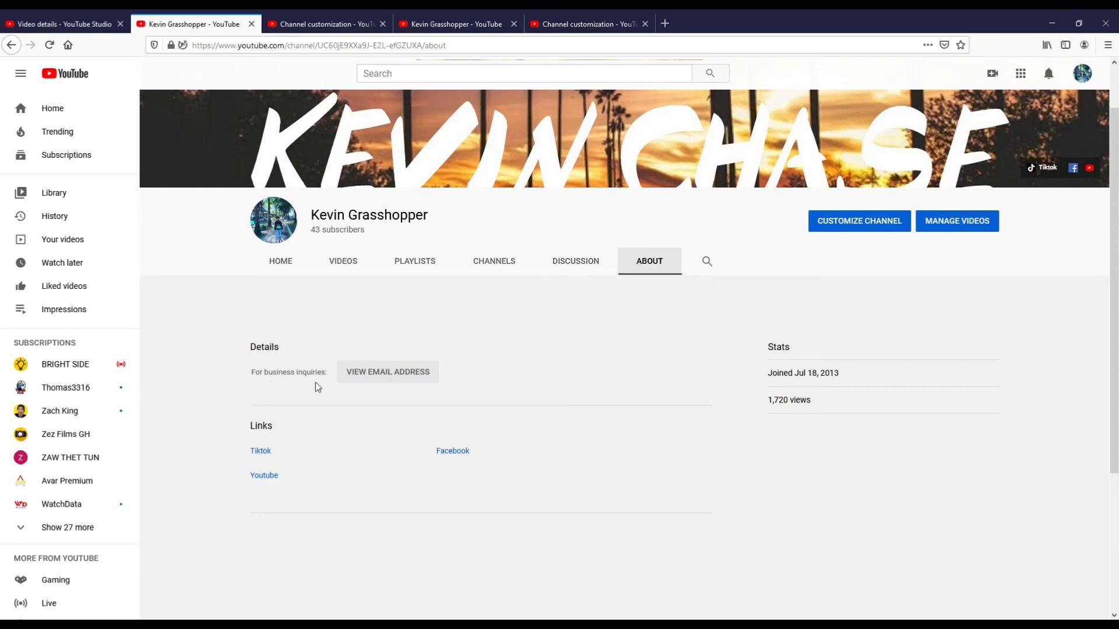
left_click(375, 377)
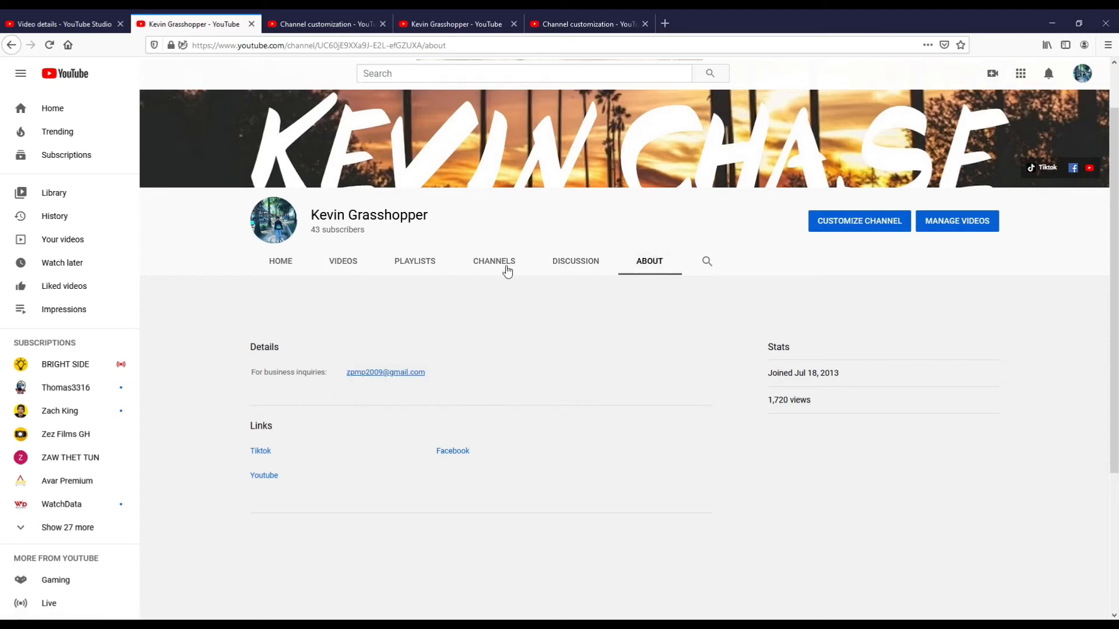